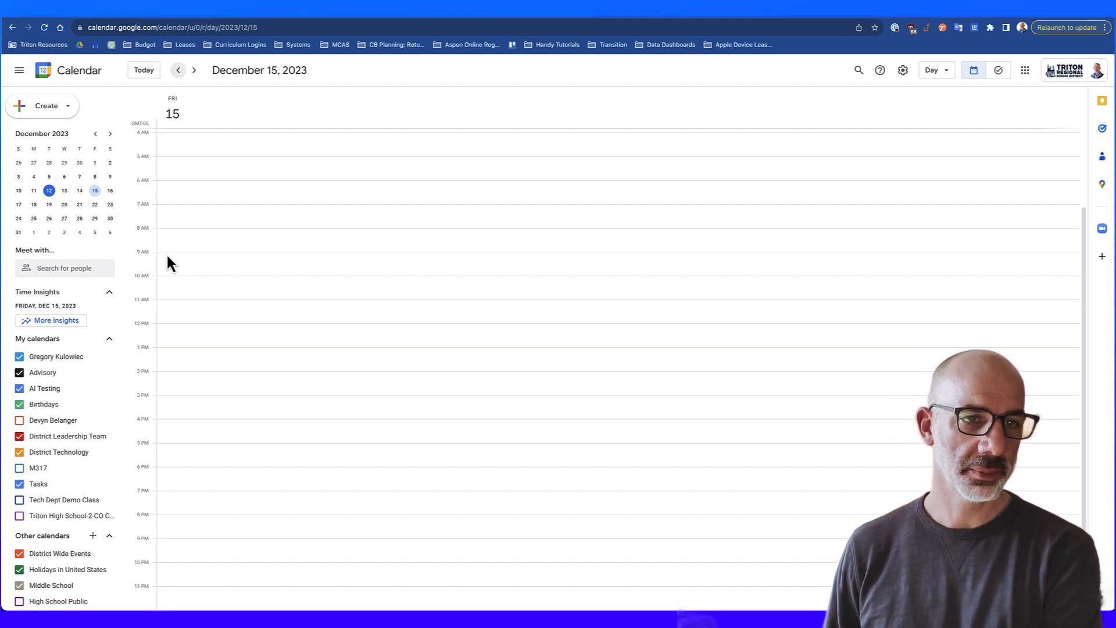
Step: Create a 9:00am–2:00pm event on Friday, December 15 titled 'Meet with' plus the host's name
drag(170, 259, 197, 361)
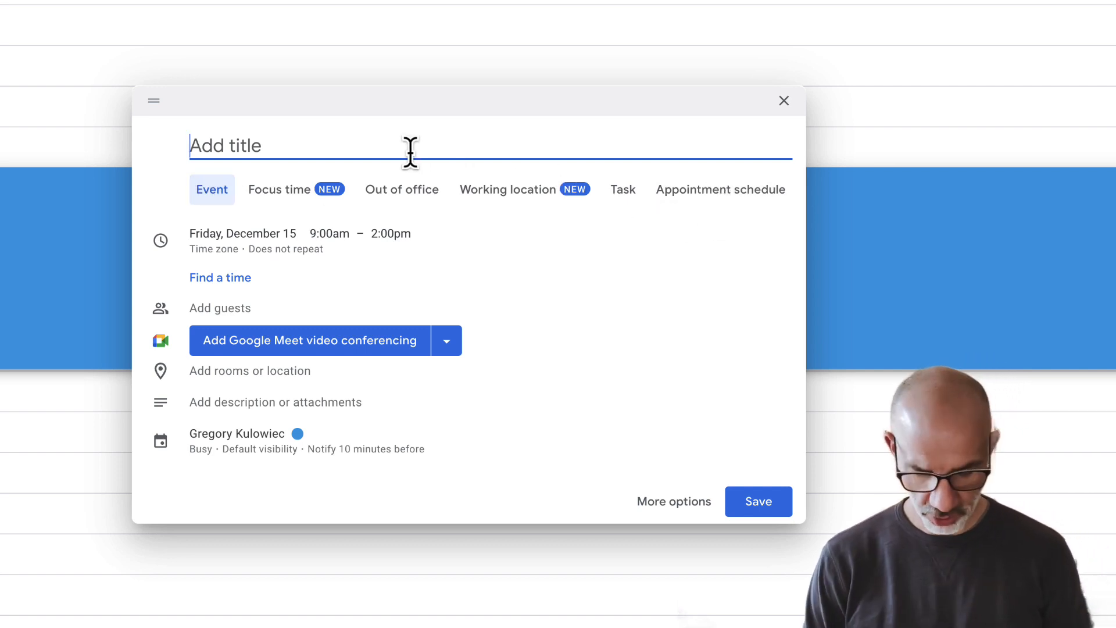
text(Meet)
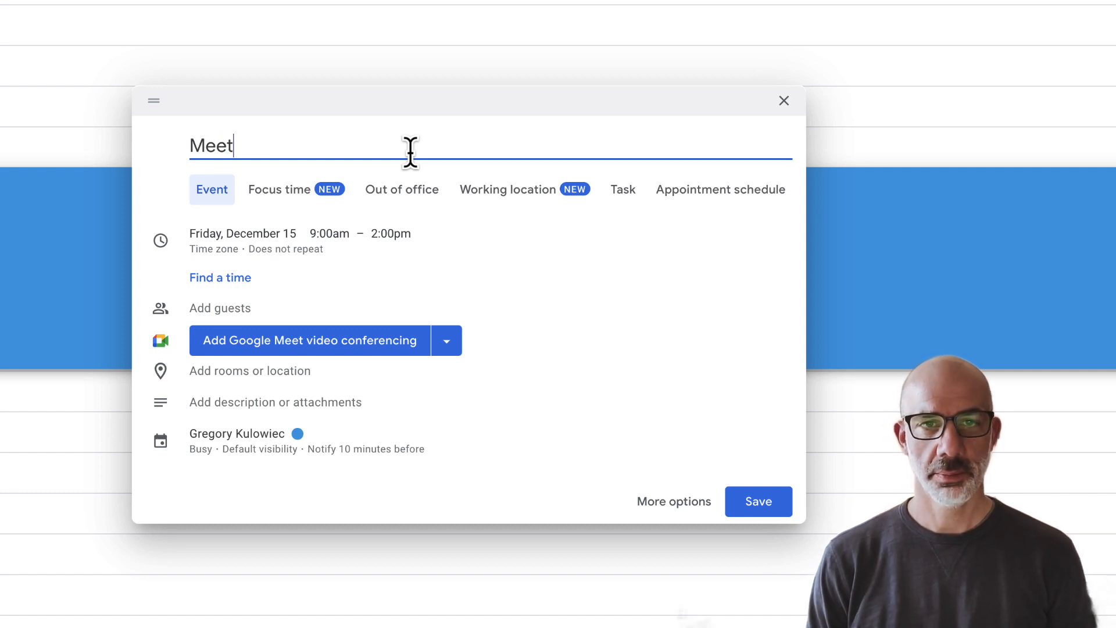
text( with Greg)
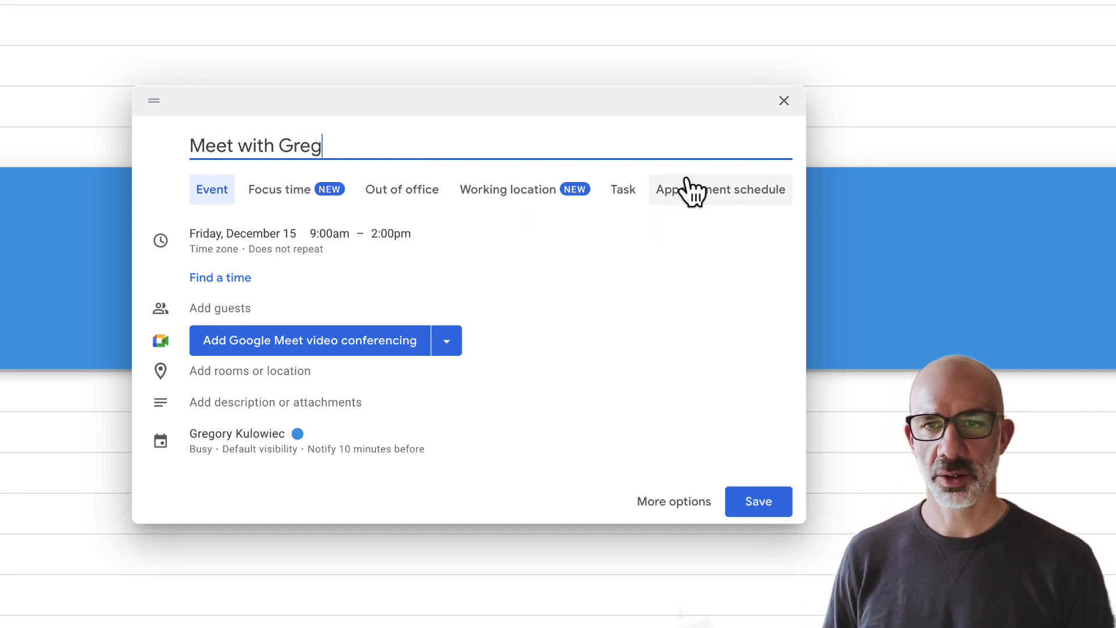
Step: Turn the event into an appointment schedule with 30-minute appointments and Friday 9:00am–2:00pm availability
click(716, 203)
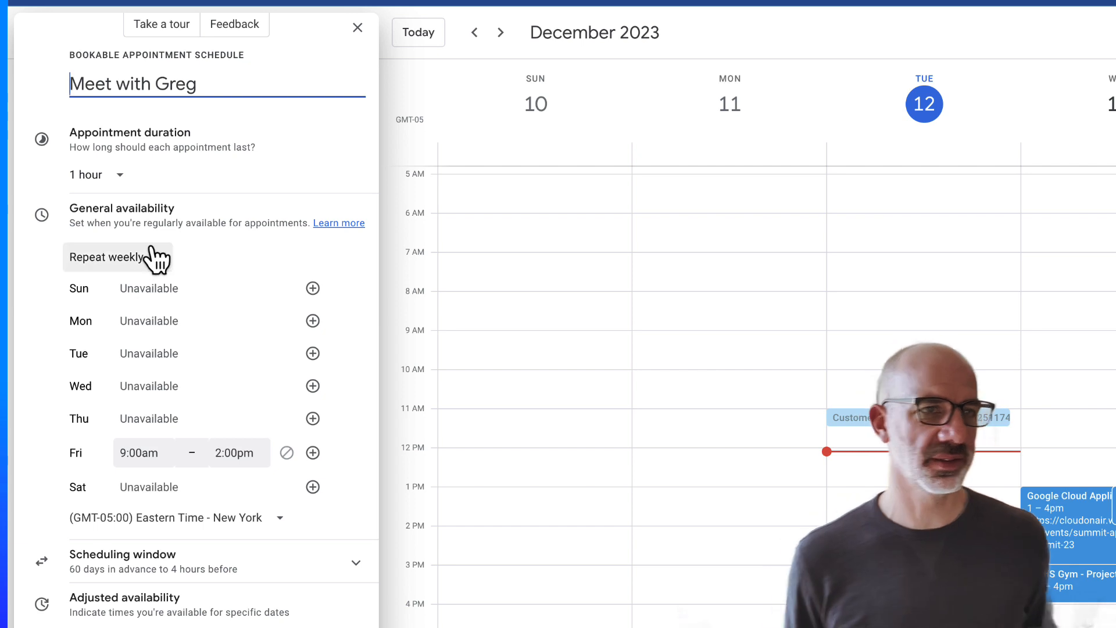
click(119, 177)
click(109, 236)
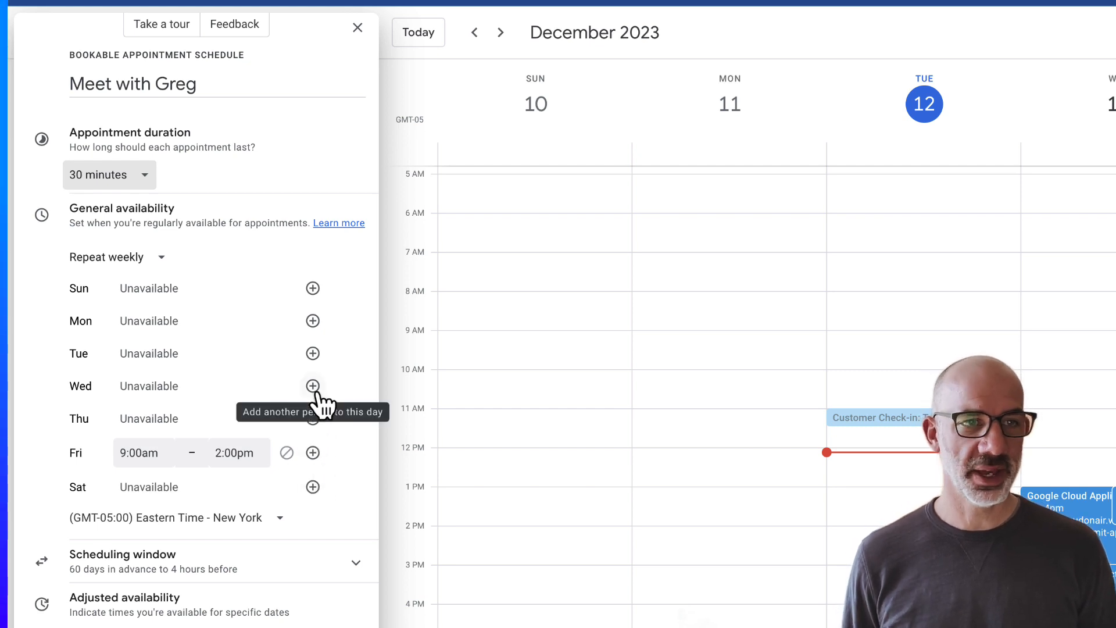
click(138, 261)
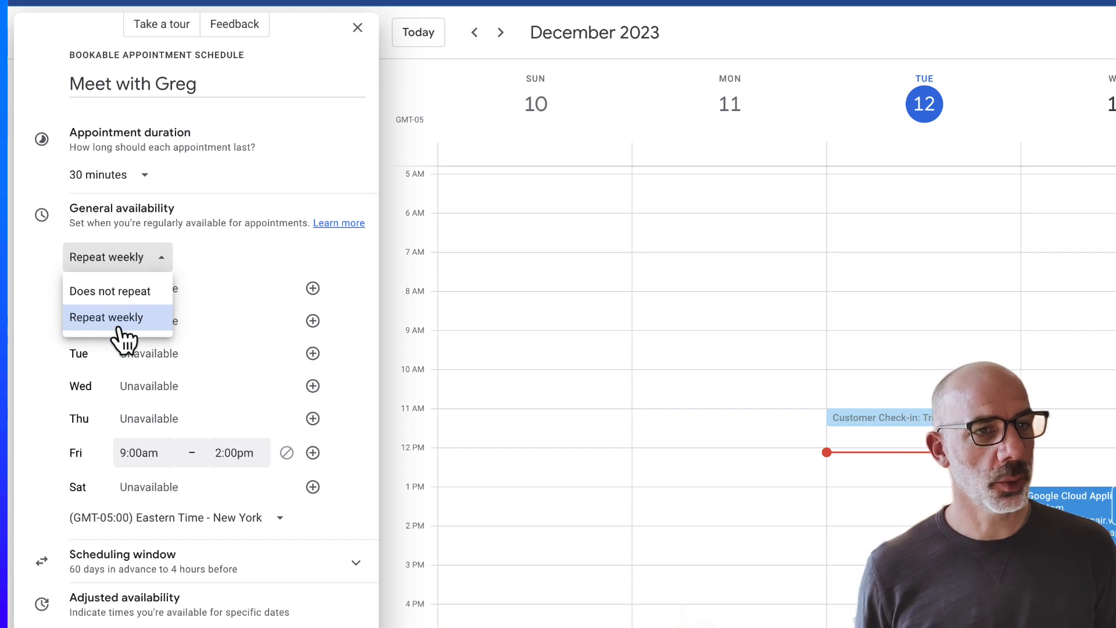
Step: Make availability 'Does not repeat' for Dec 15, 2023, and show the 60-day/4-hour scheduling window
click(111, 295)
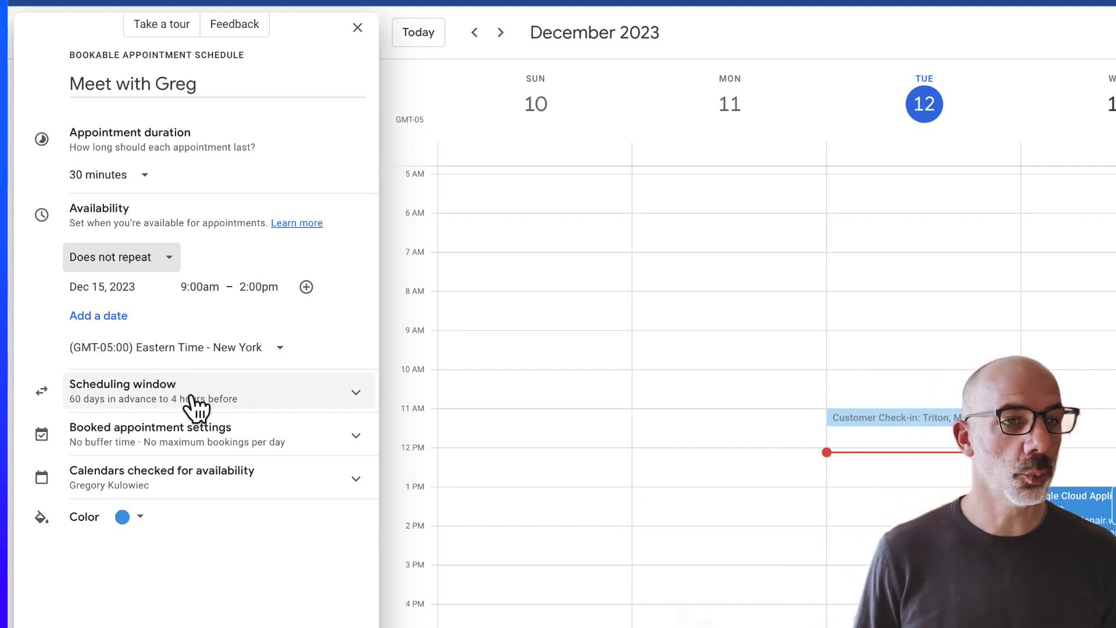
click(358, 401)
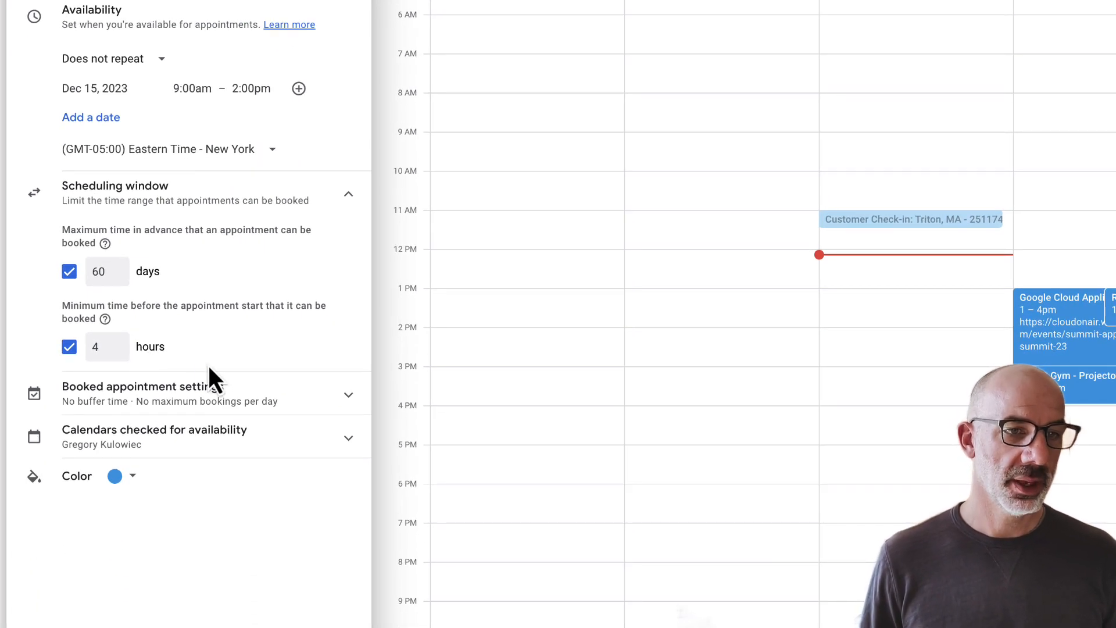
Step: Turn on a 10-minute buffer time between booked appointments
click(349, 400)
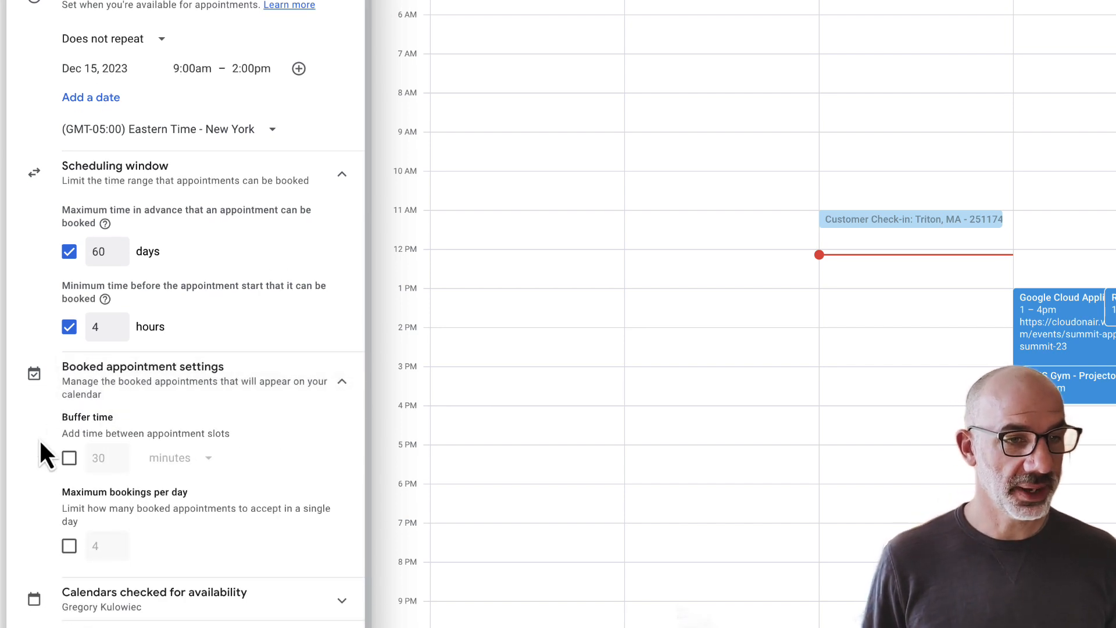
click(69, 459)
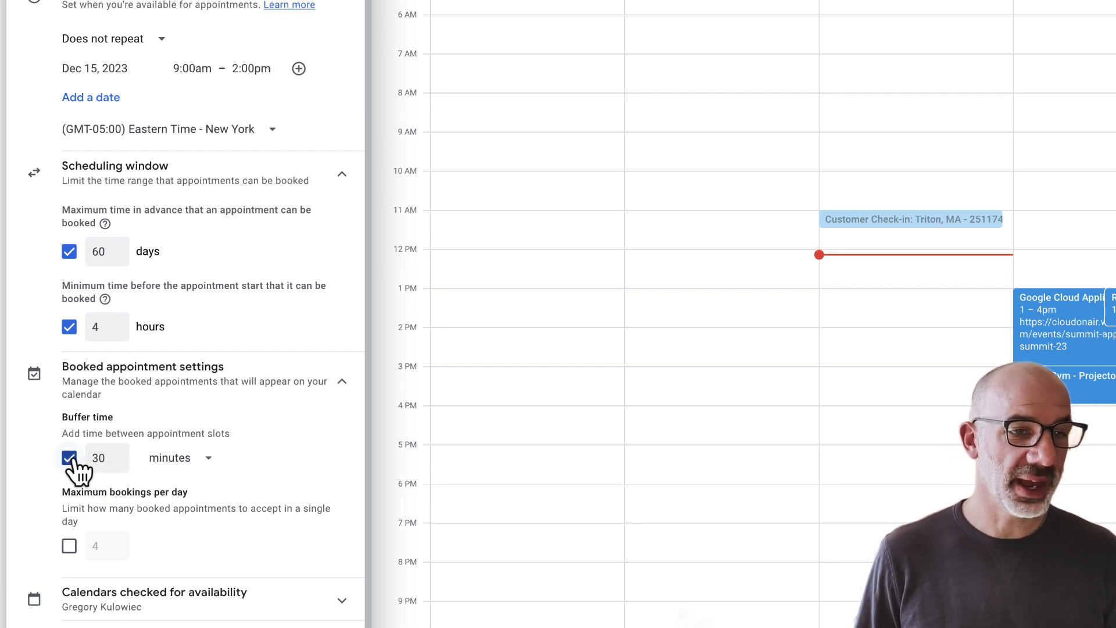
click(105, 458)
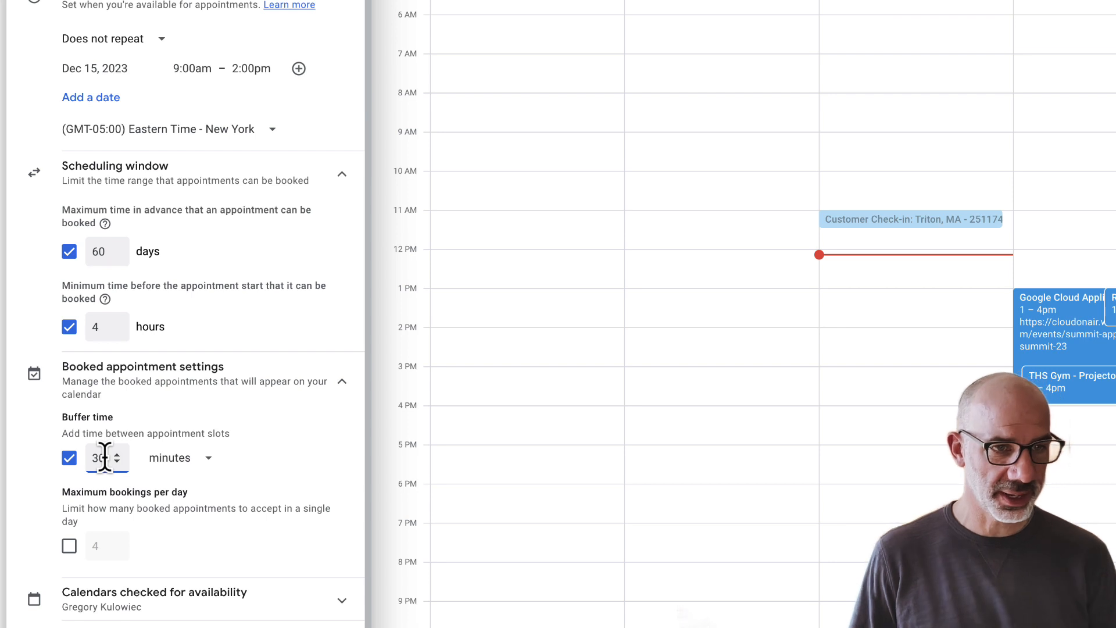
key(BackSpace)
text(45)
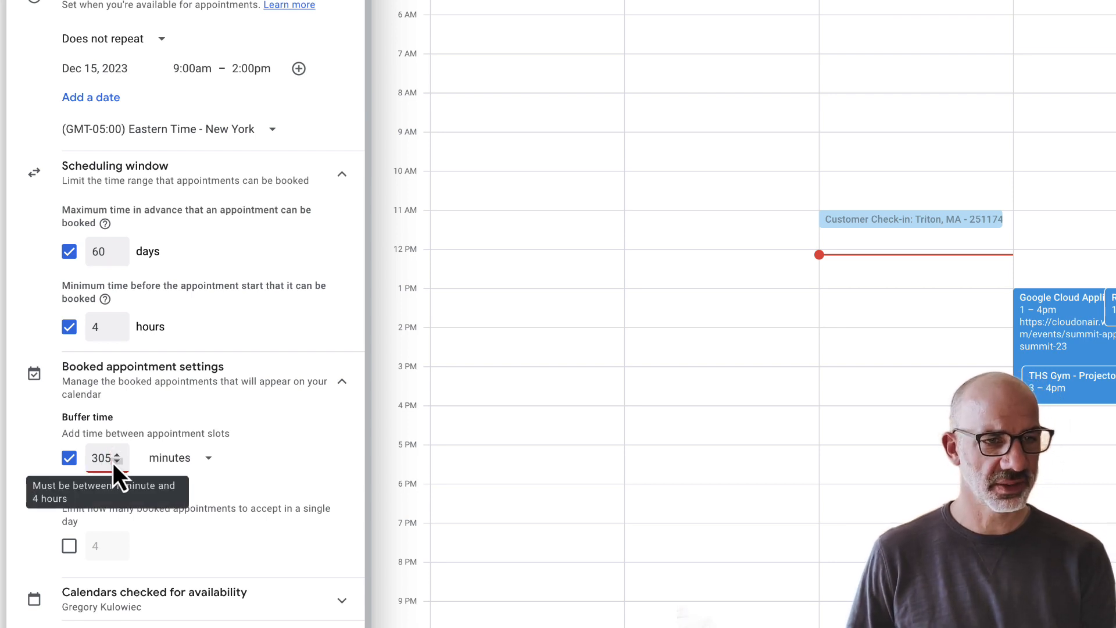
double_click(104, 458)
text(5)
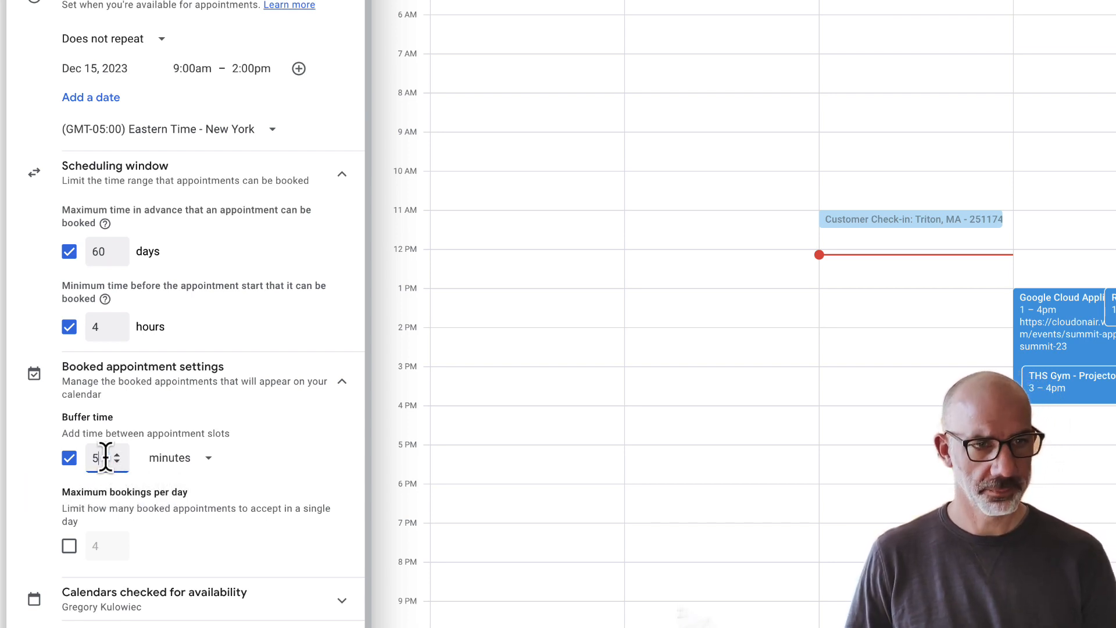
click(171, 429)
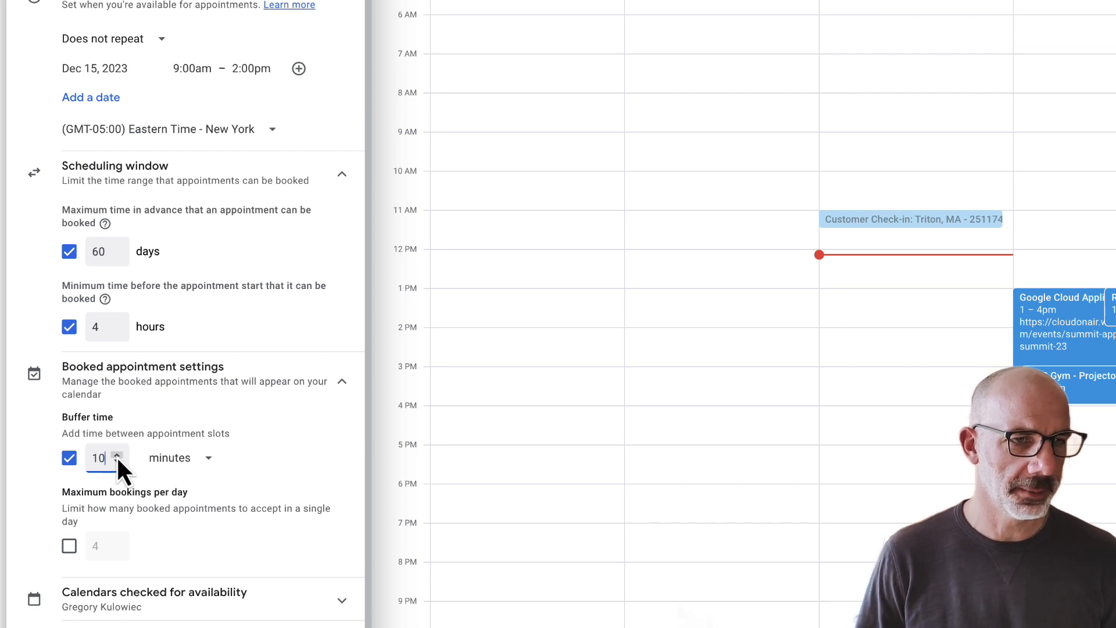
Step: Limit bookings to 5 per day and advance to the booking page settings
click(69, 547)
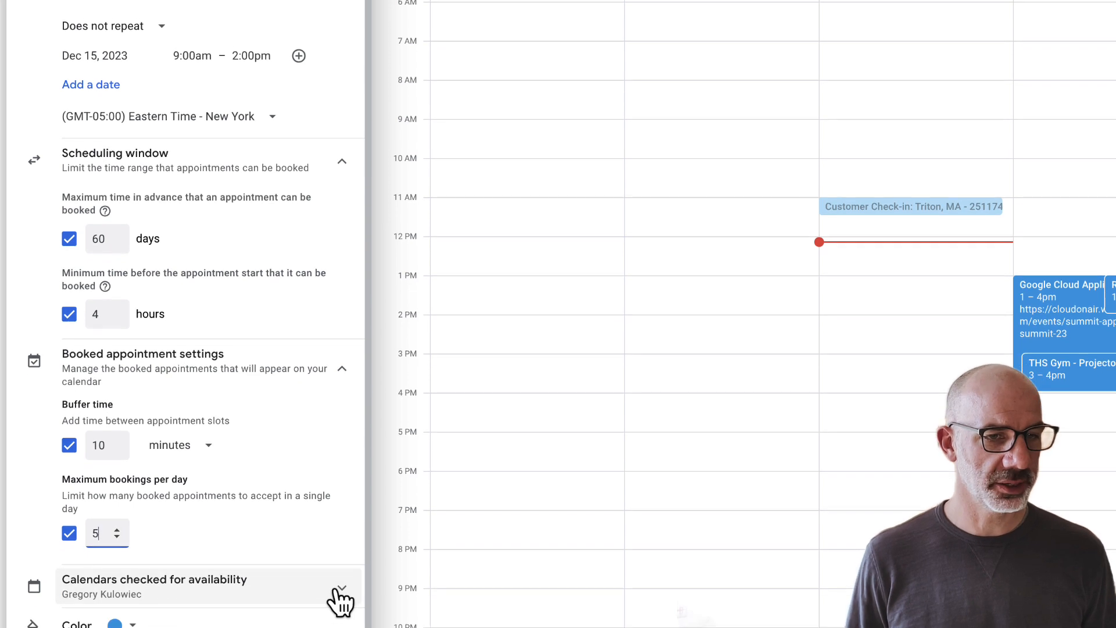
click(339, 590)
click(84, 599)
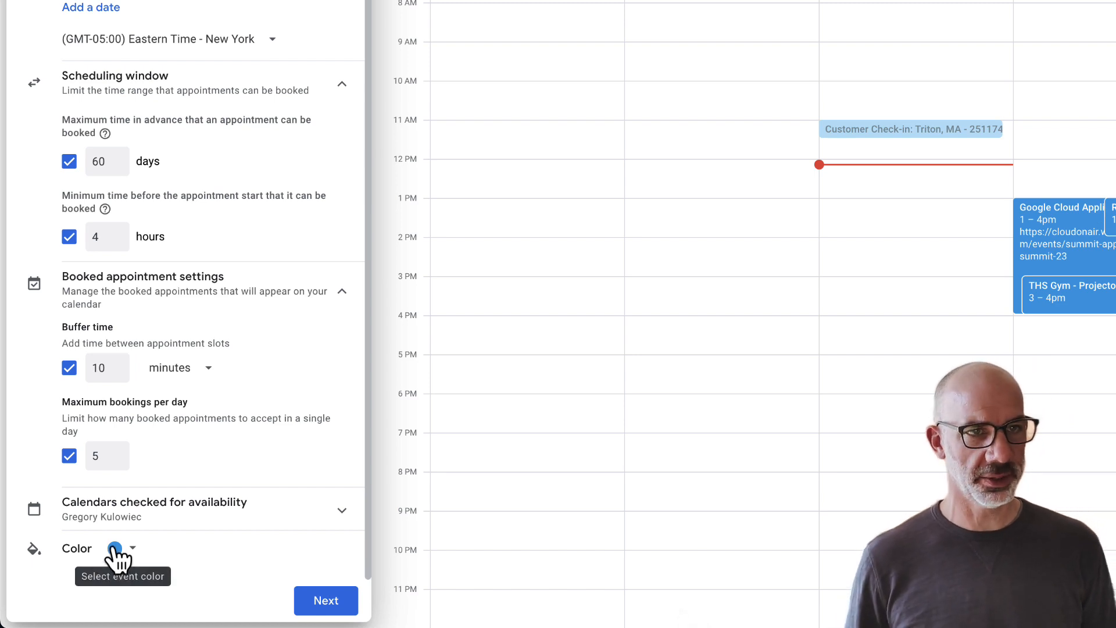
click(324, 601)
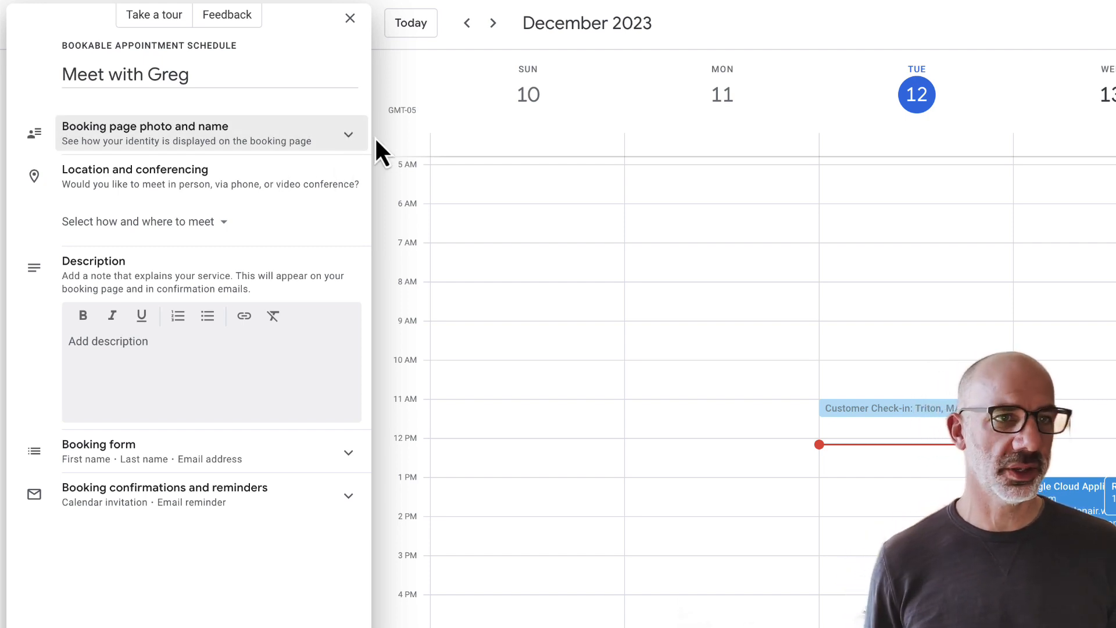
Step: Preview the booking page photo and name, then list the meeting location choices
click(356, 145)
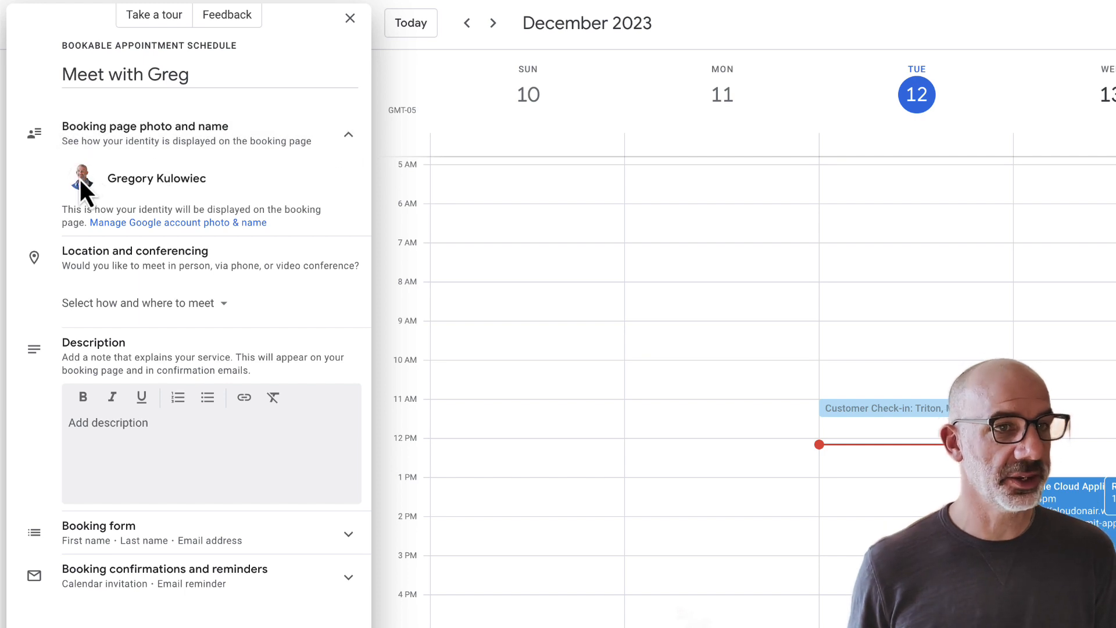
click(348, 138)
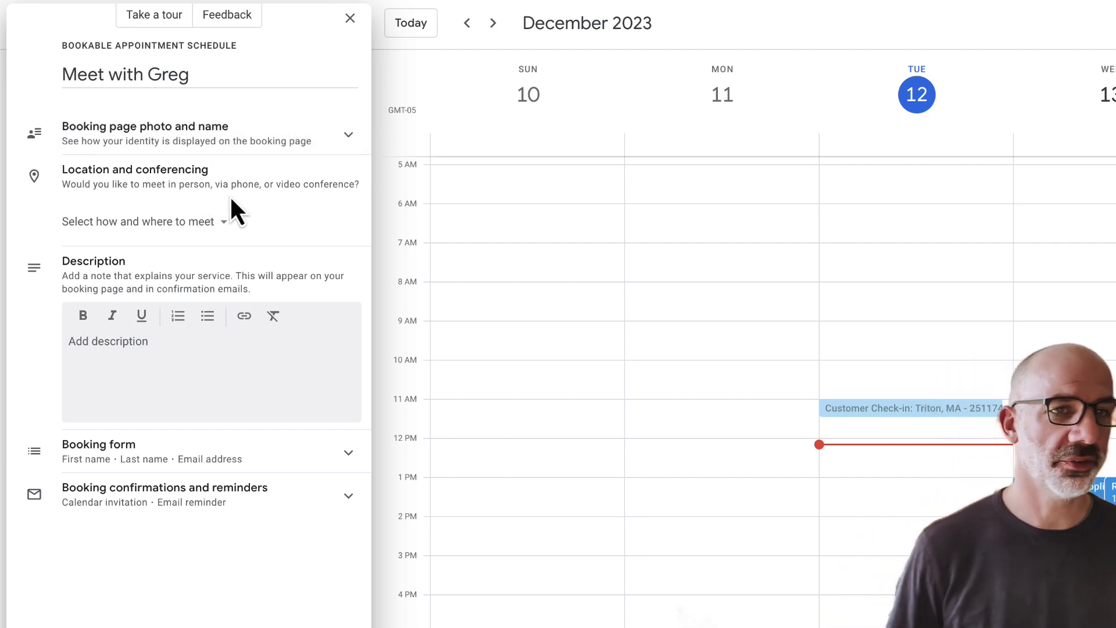
click(231, 232)
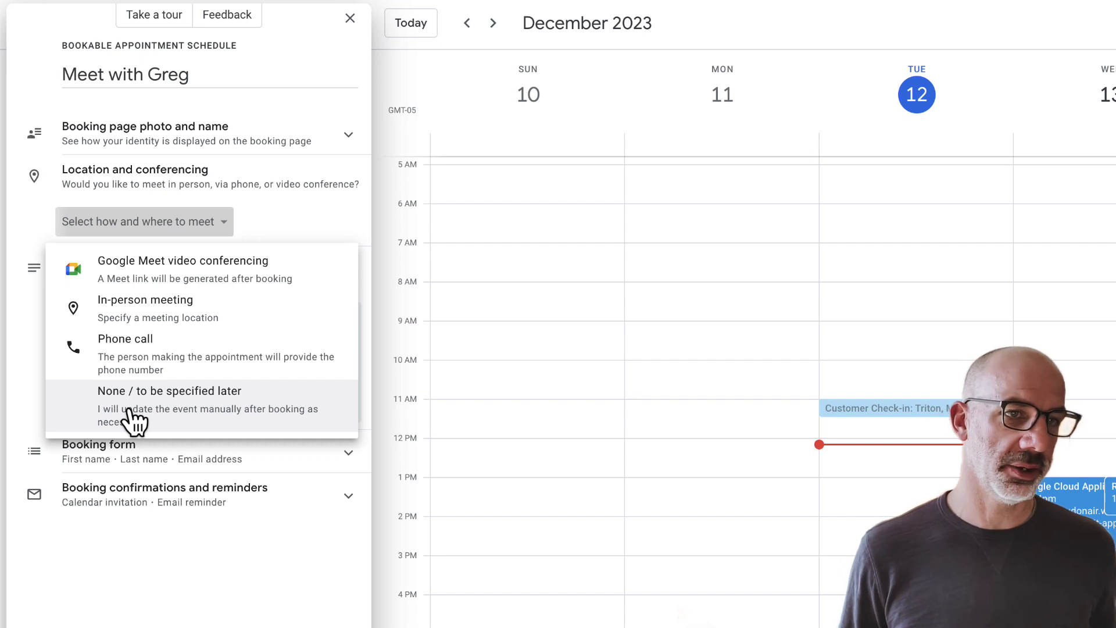
Step: Use Google Meet video conferencing and append '- Virtual' to the schedule title
click(175, 278)
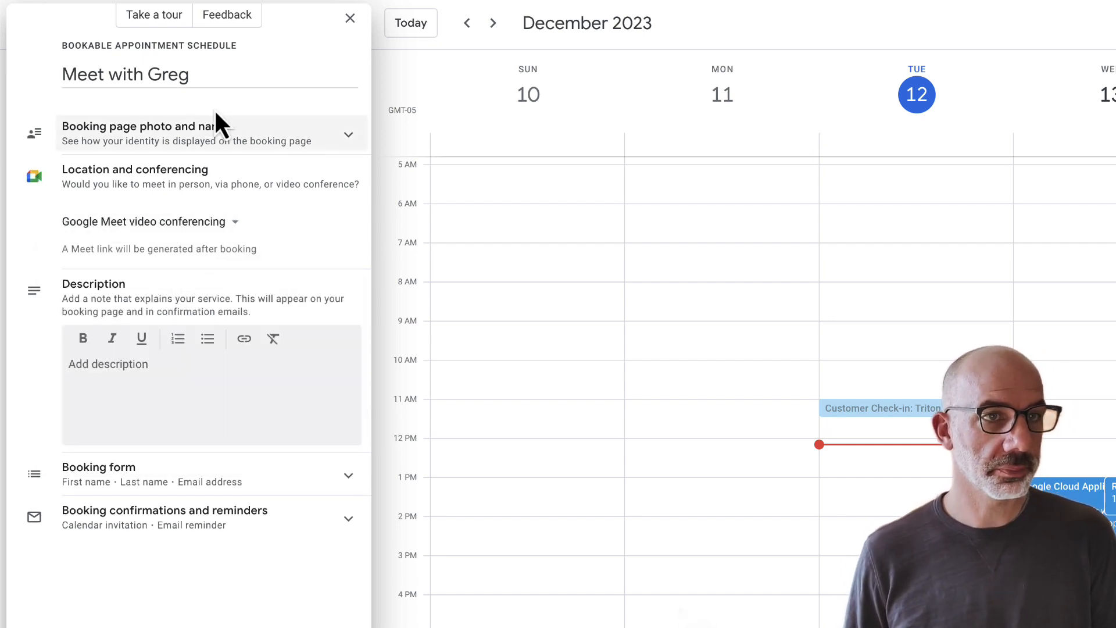
click(211, 68)
text(- Virtual)
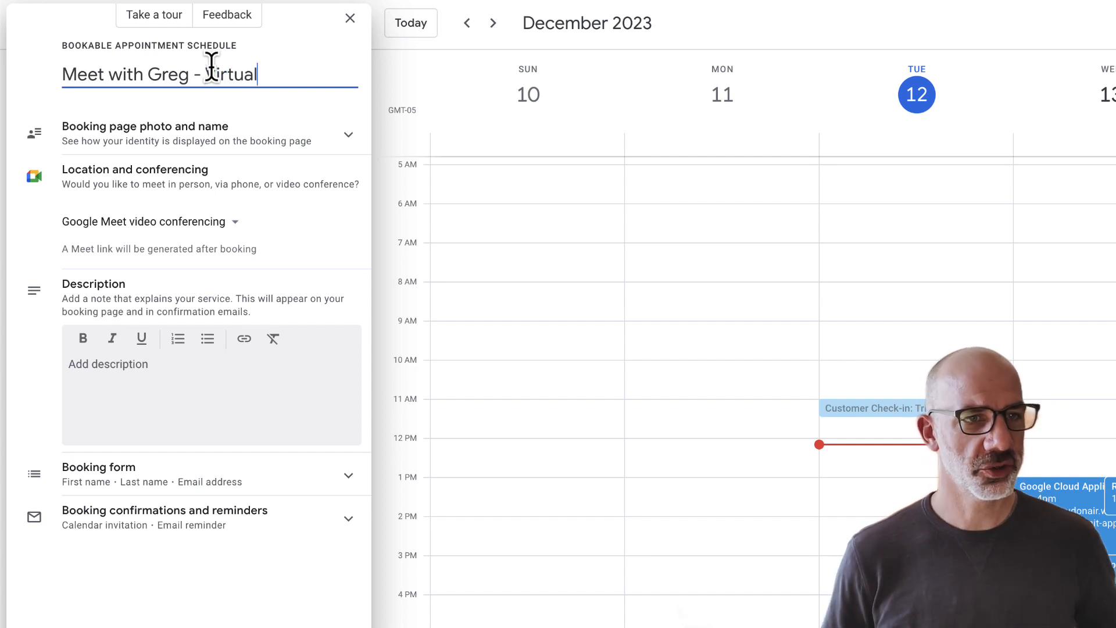
Step: Describe it as a virtual 30 minute meeting, adding 'Please use Google Meet Link Provided.'
click(110, 367)
text(Virtual )
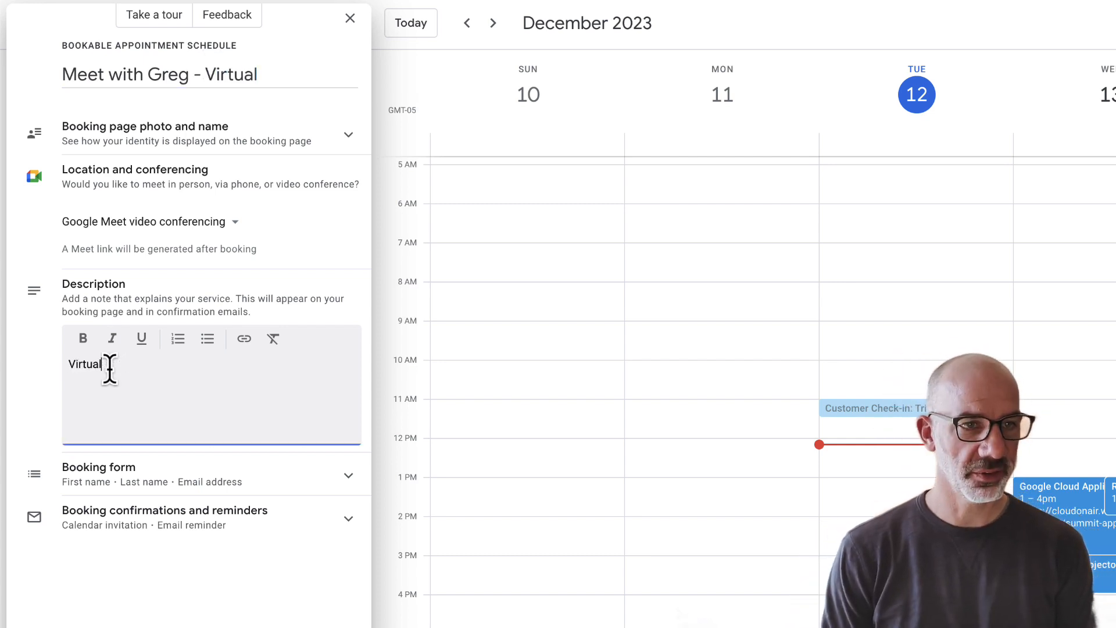
text(30 min)
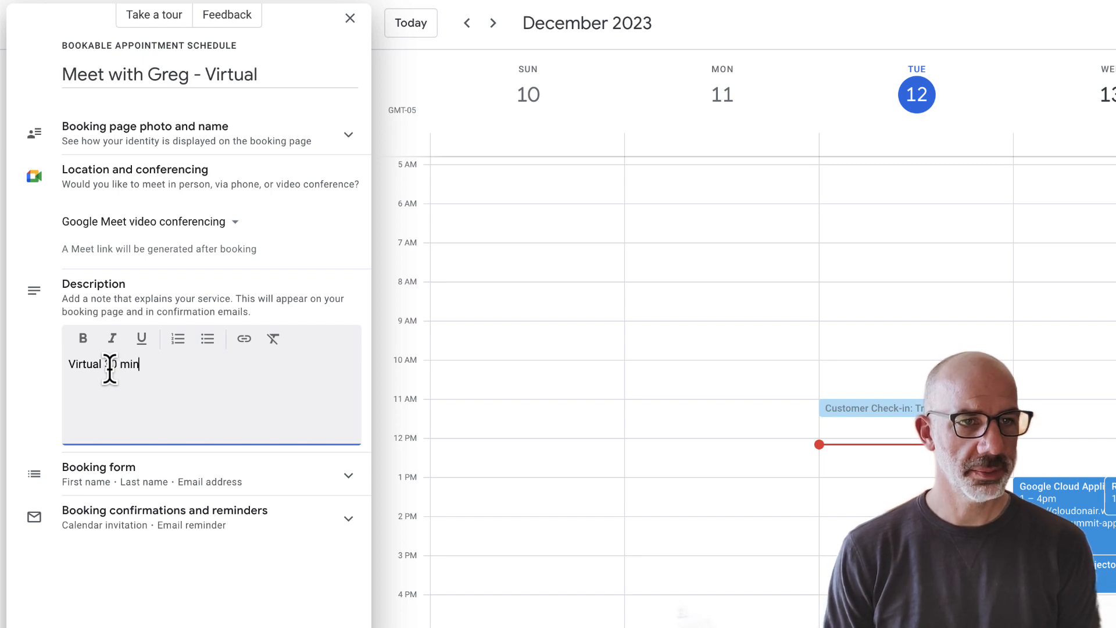
text(ute meeting with Greg.)
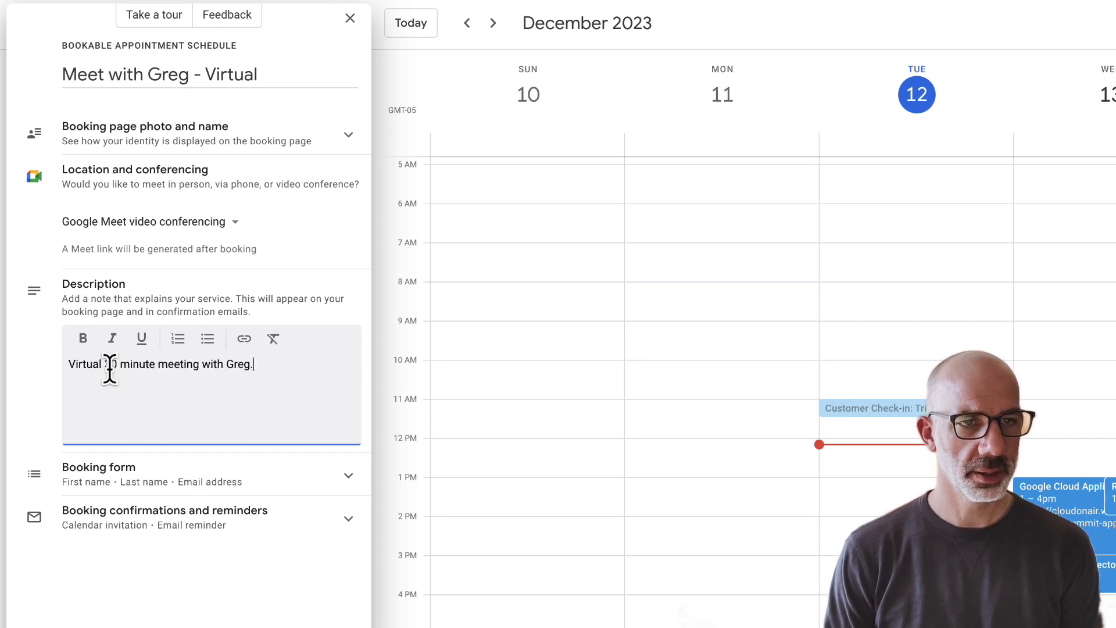
key(Return)
text(Please use Google M)
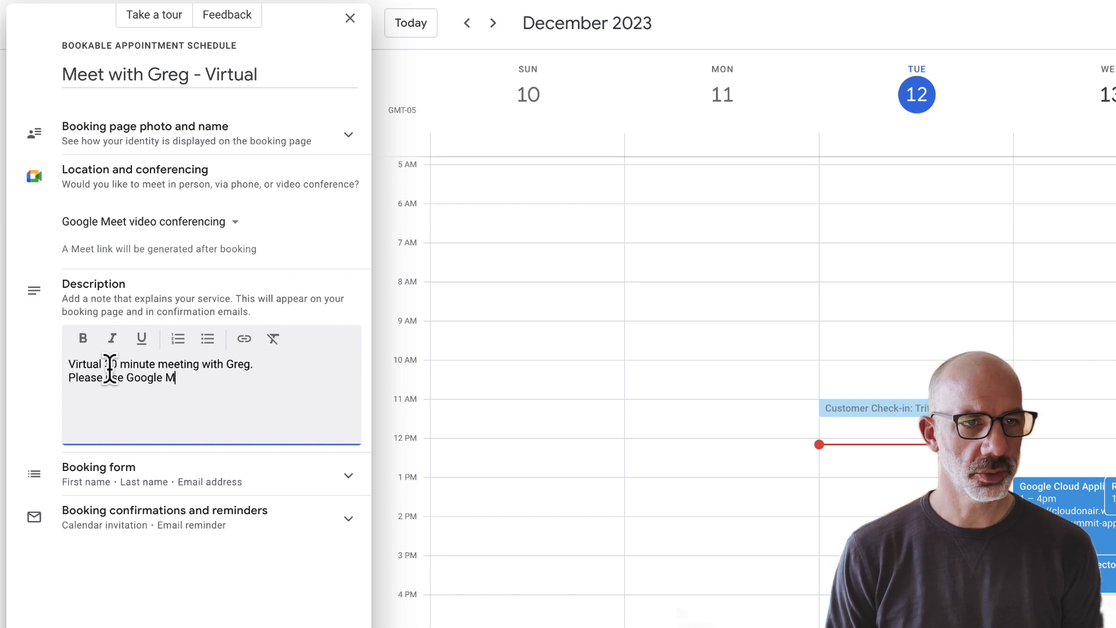
text(eet Link Provided.)
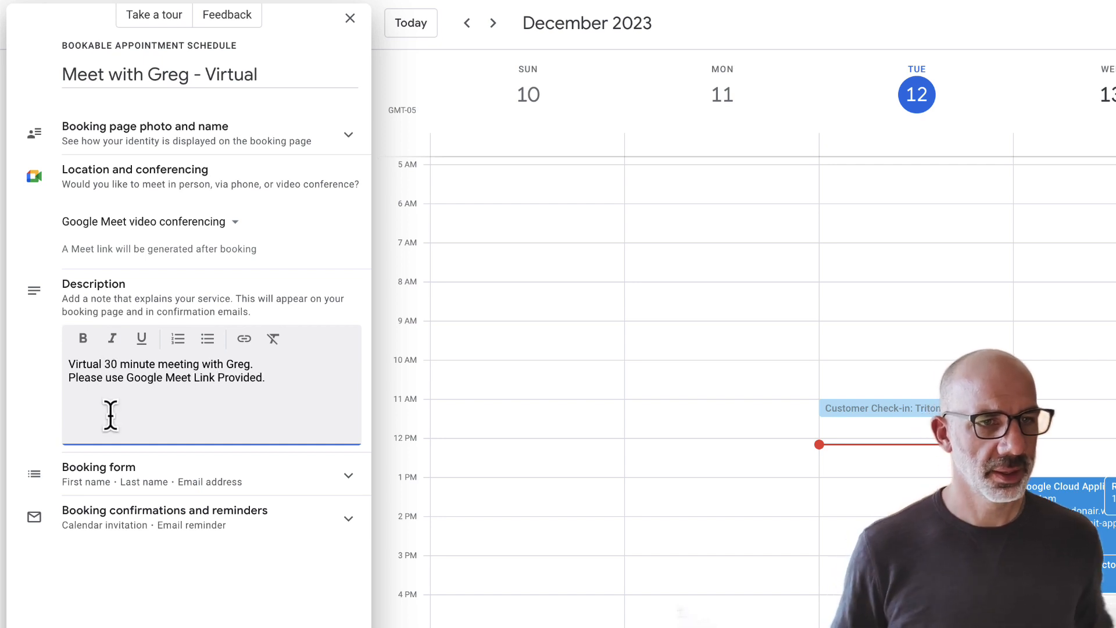
click(351, 478)
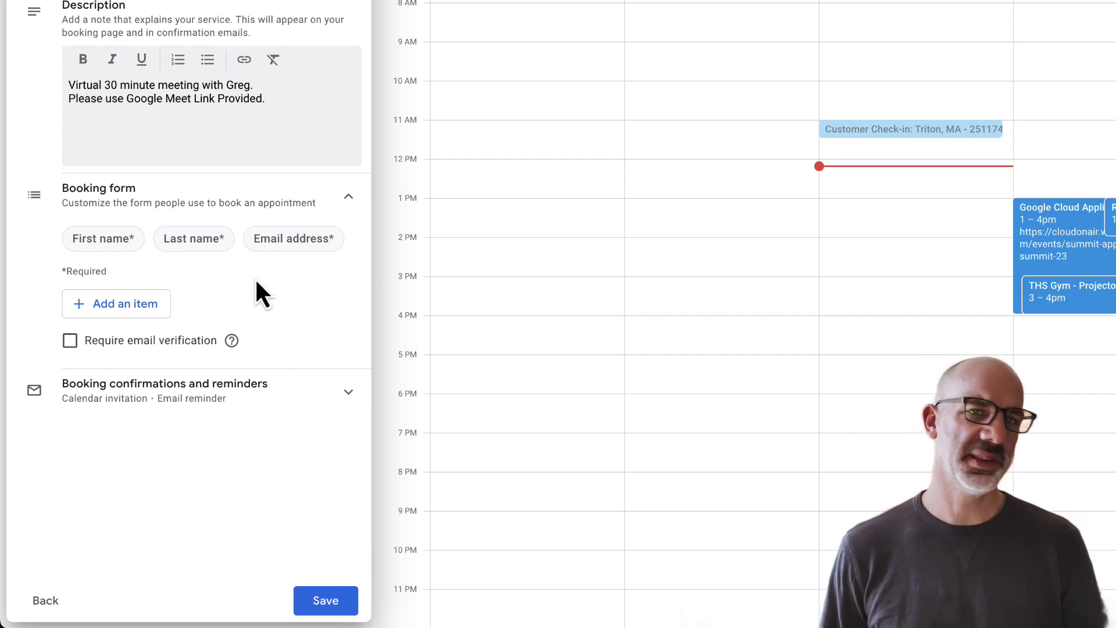
Step: Add a required custom 'Purpose of Meeting' question to the booking form
click(115, 304)
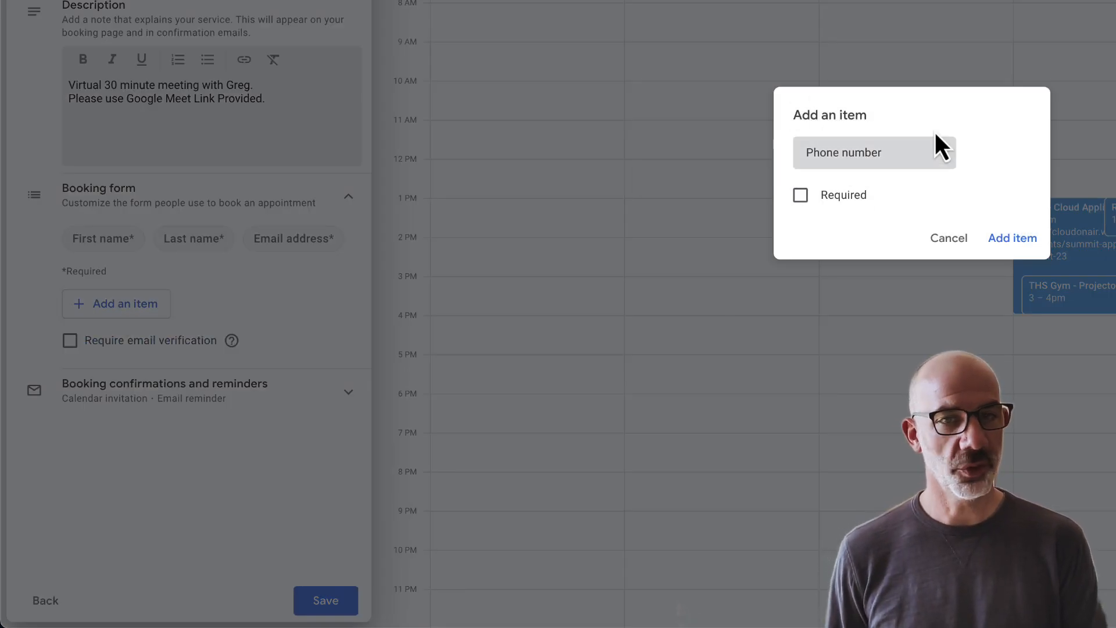
click(888, 168)
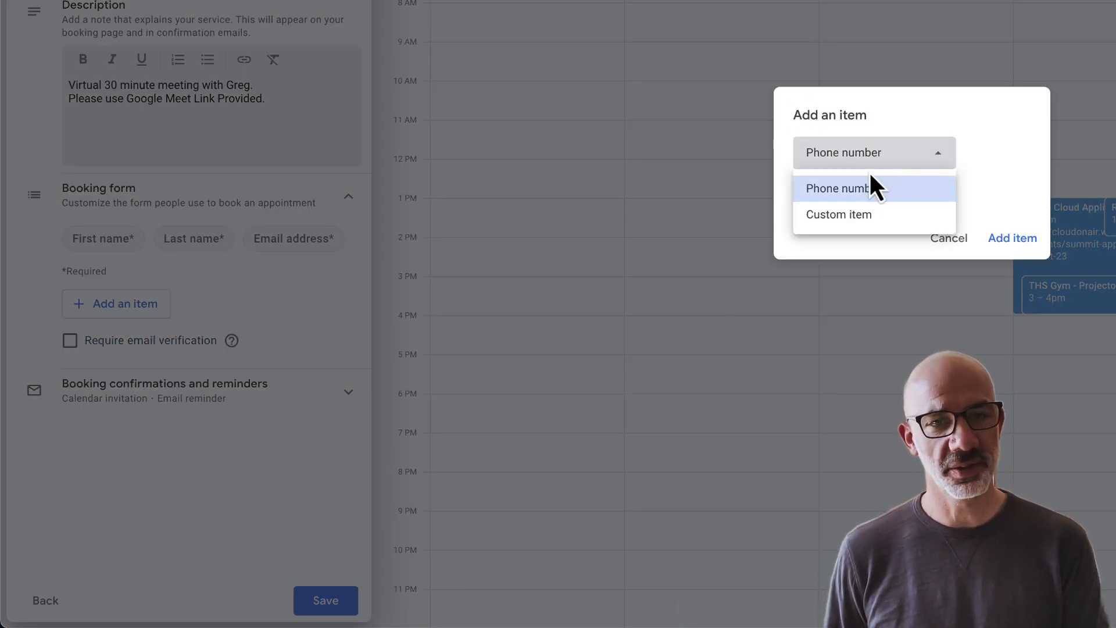
click(841, 220)
click(839, 171)
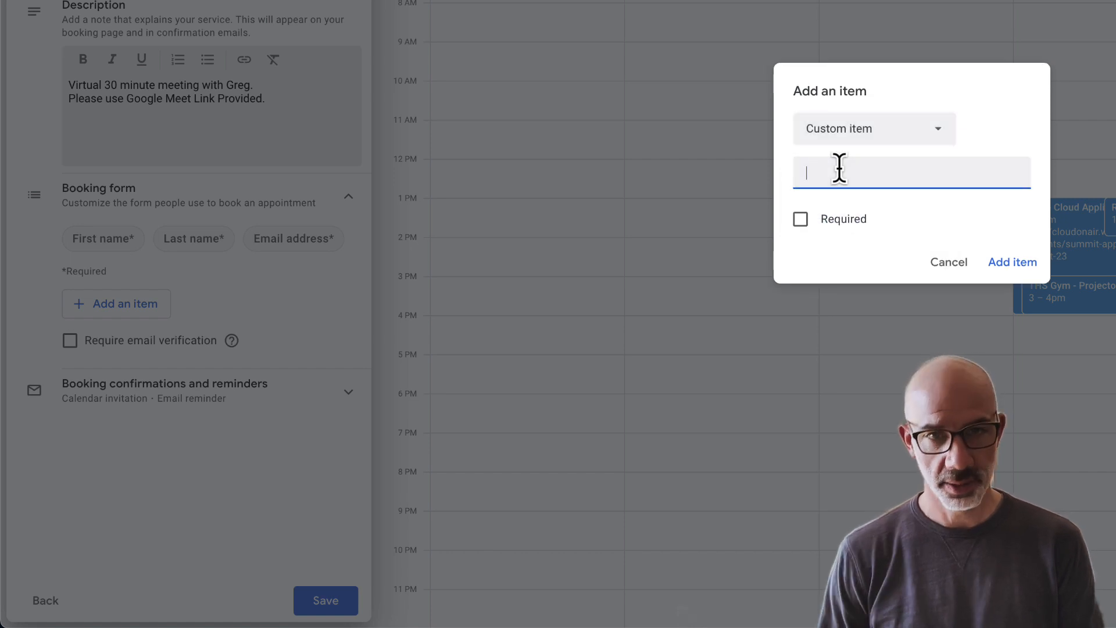
text(Purpose of Meeting)
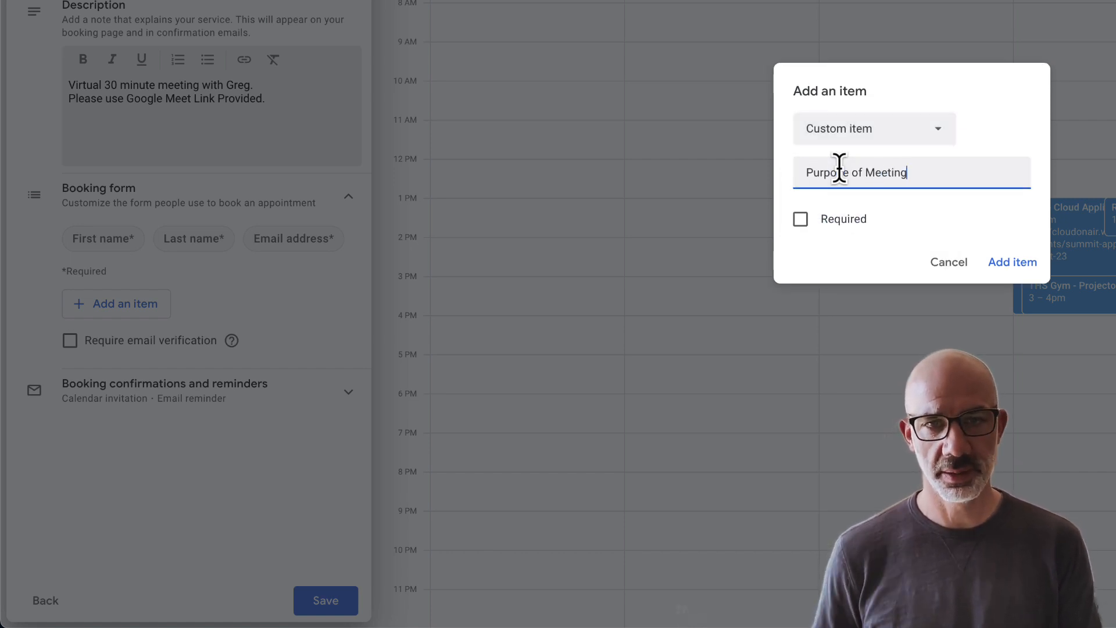
click(805, 216)
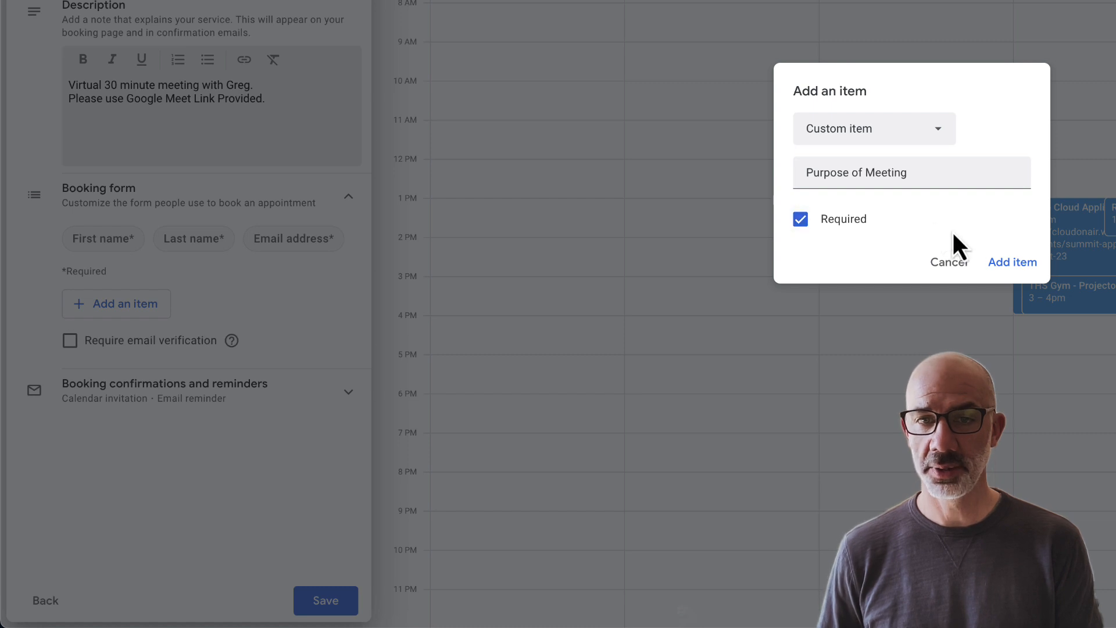
click(1015, 263)
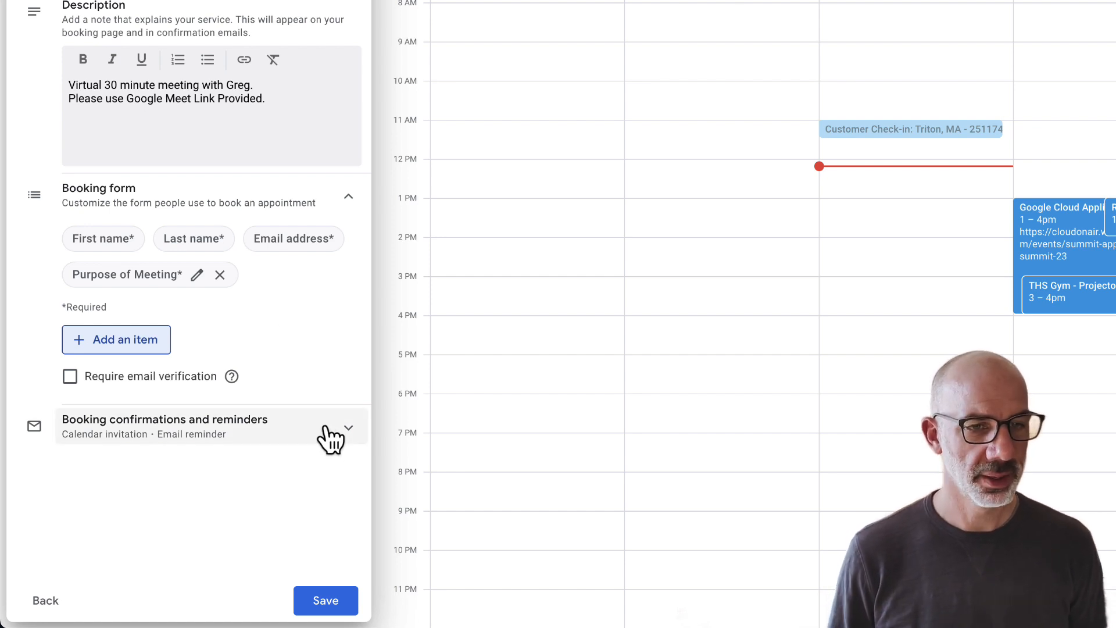
Step: Add a second email reminder 30 minutes before and save the appointment schedule
click(347, 434)
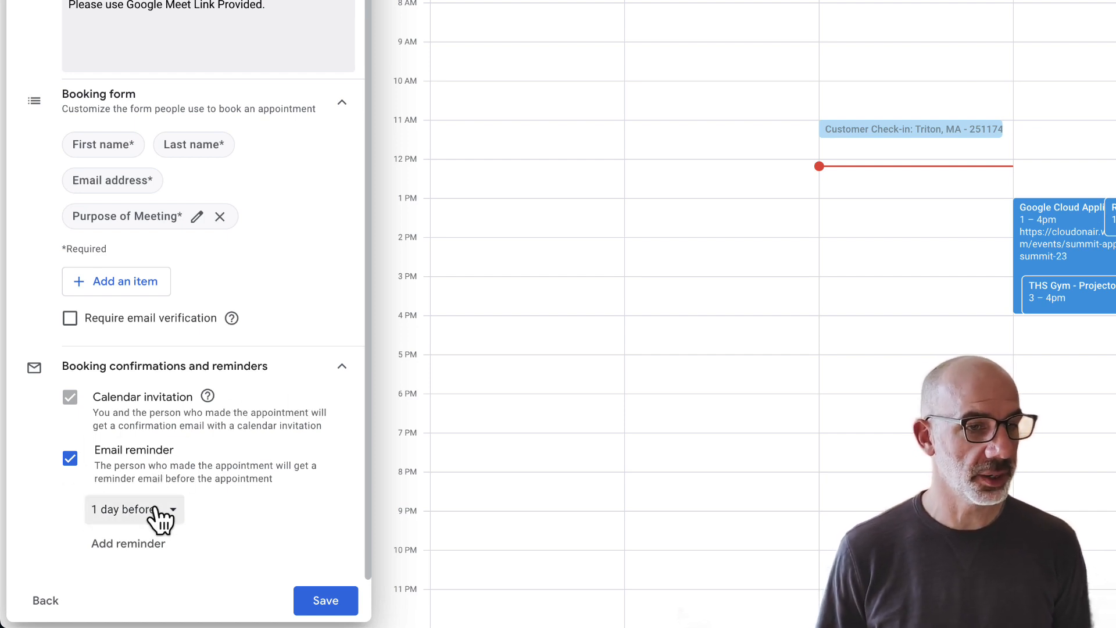
click(124, 544)
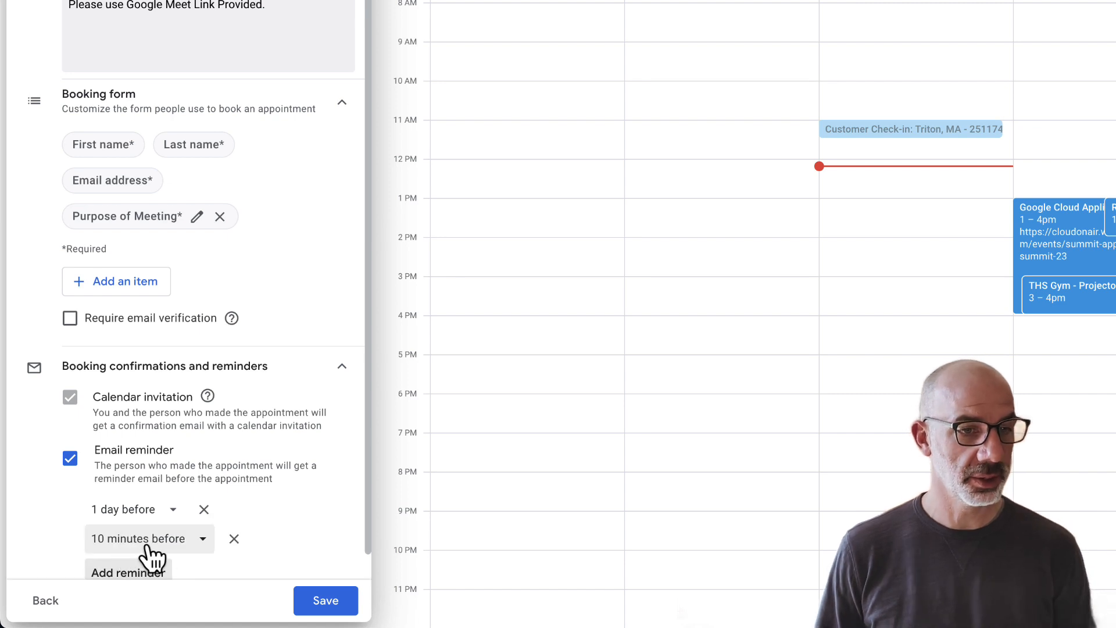
click(204, 541)
click(152, 414)
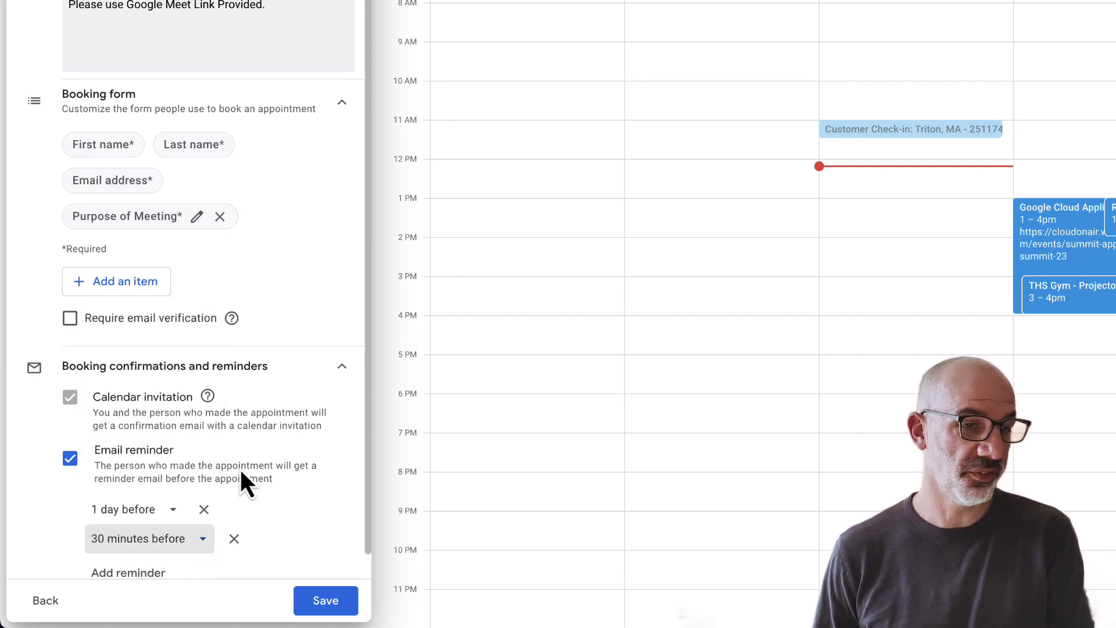
scroll(280, 482, down, 1)
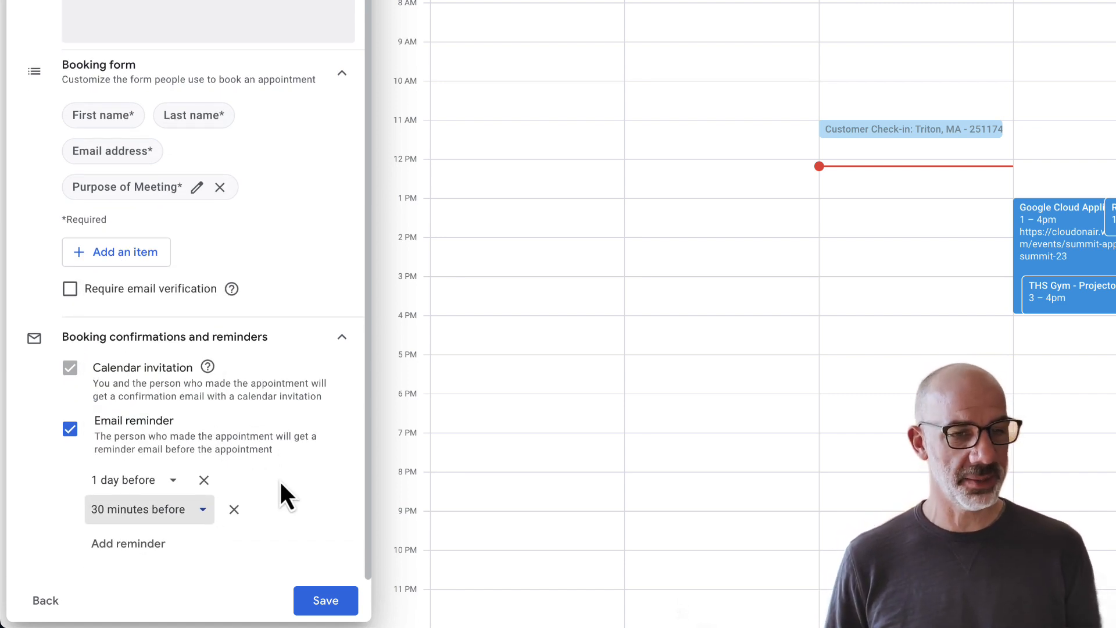
click(319, 603)
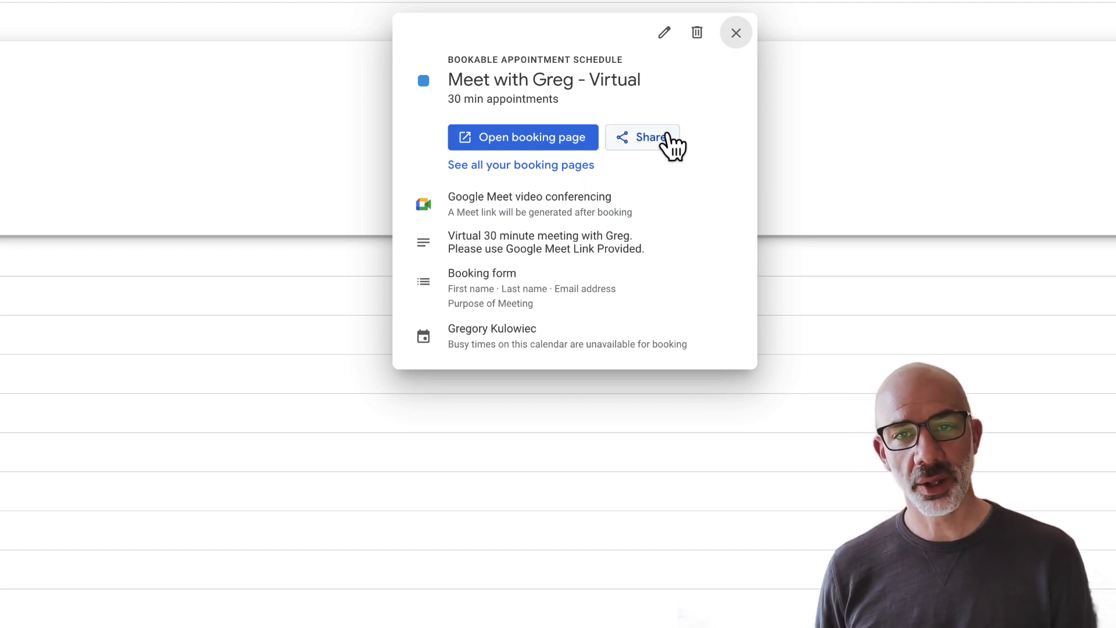
Step: Share the schedule as a single booking page and copy its link
click(643, 139)
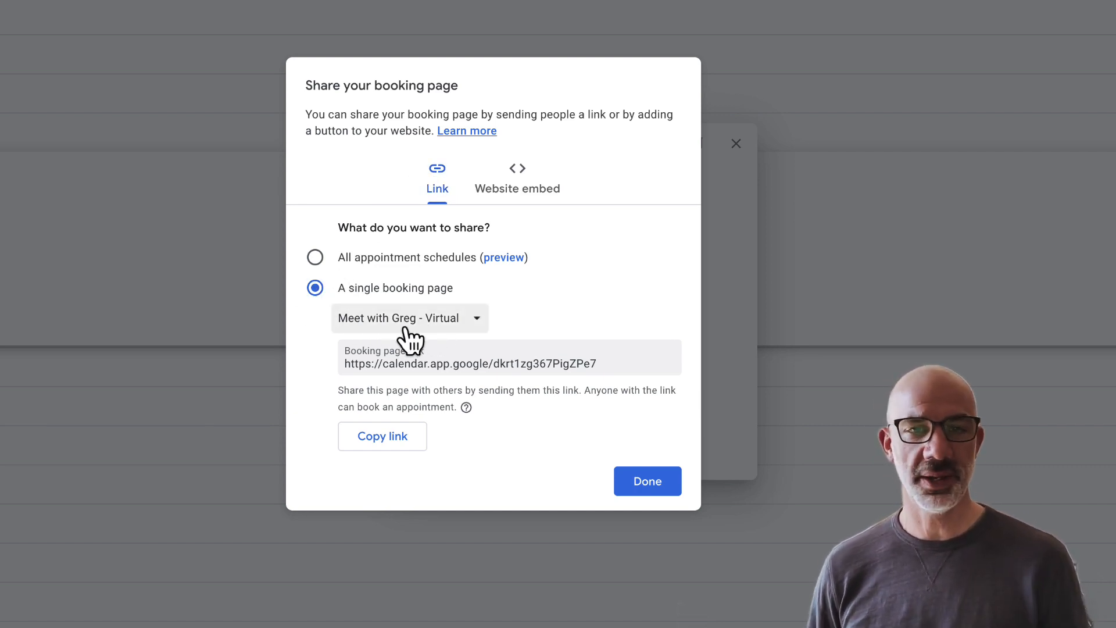
click(391, 445)
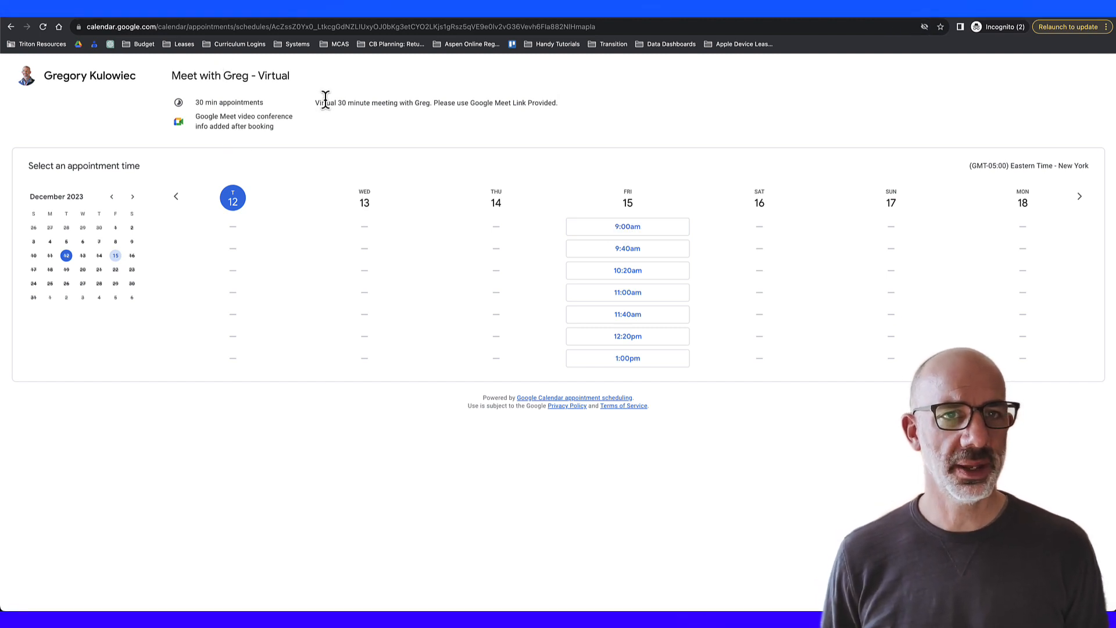
Step: Book Friday's 9:00am slot, entering the booker's name, email and purpose 'Review Progress in Class'
drag(315, 103, 559, 105)
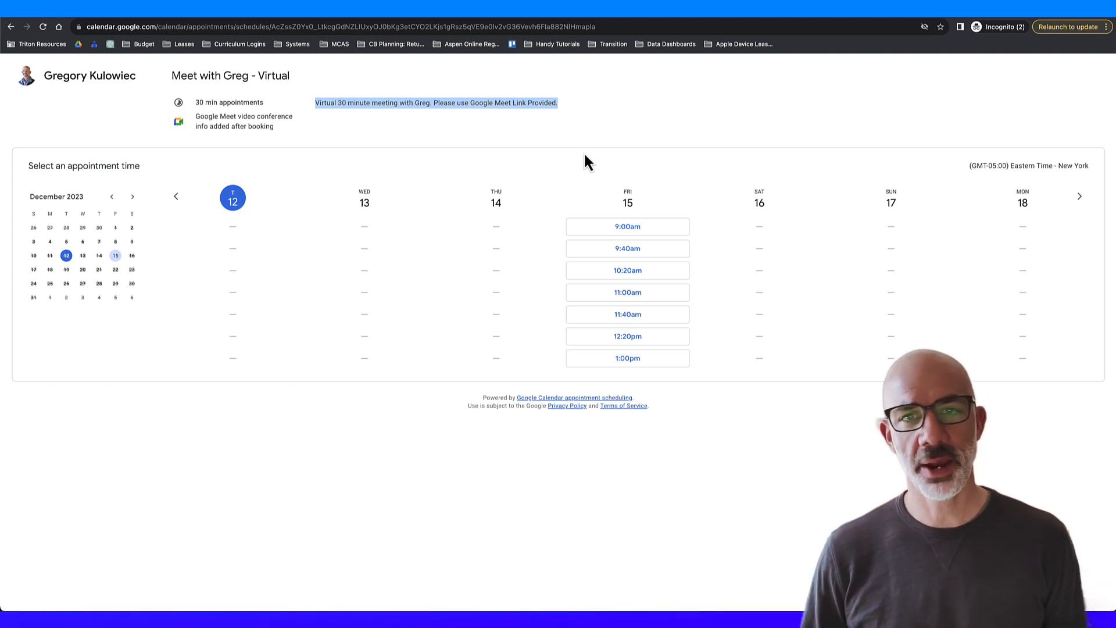
click(626, 229)
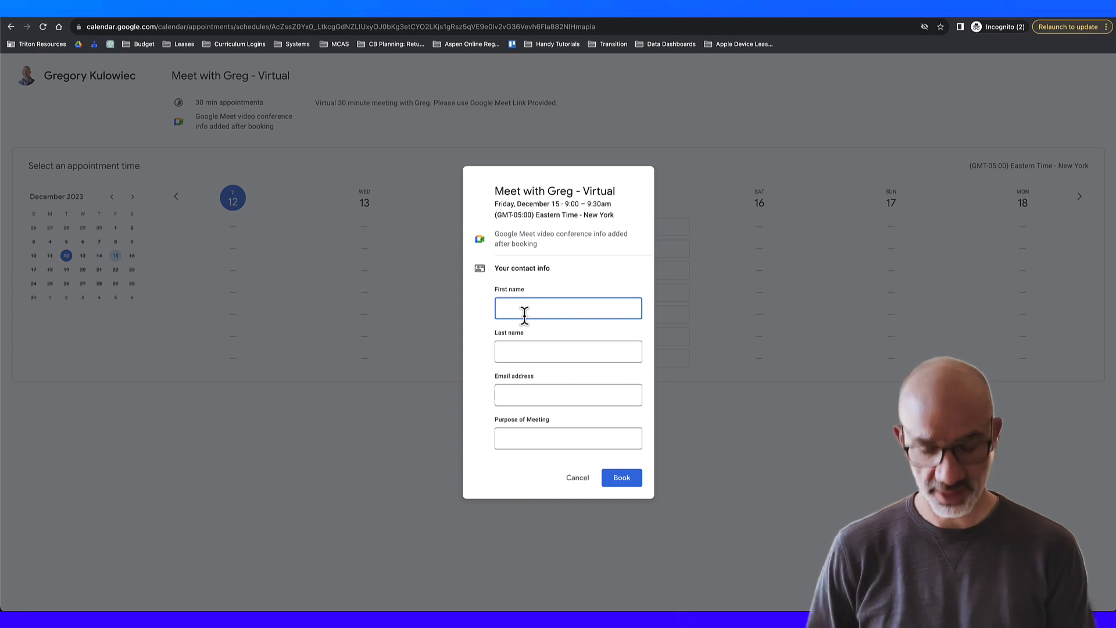
key(Tab)
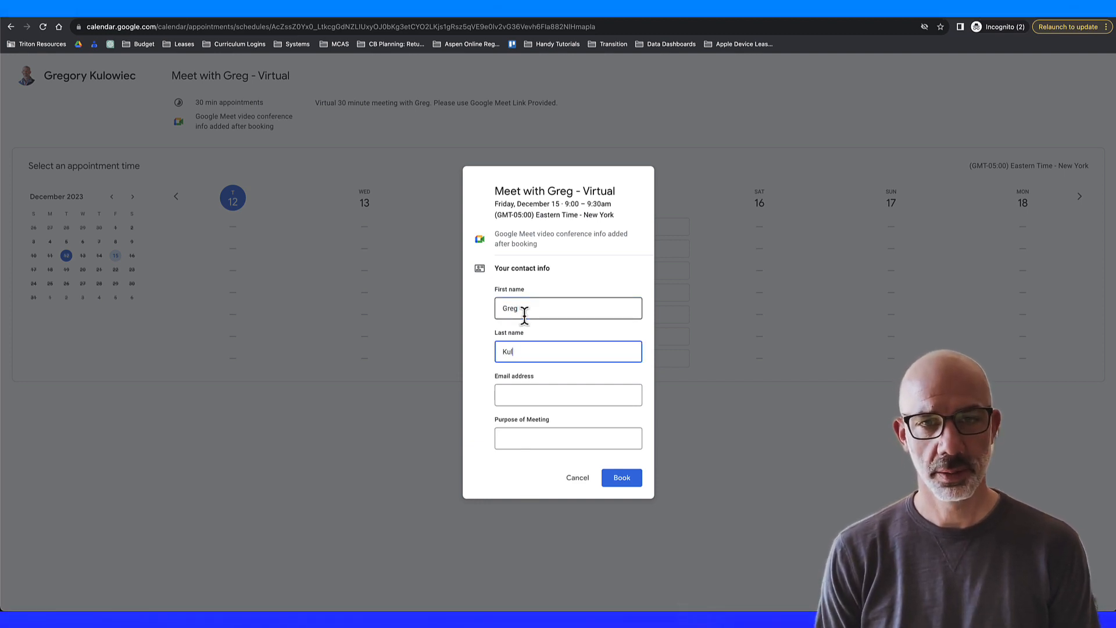
key(Tab)
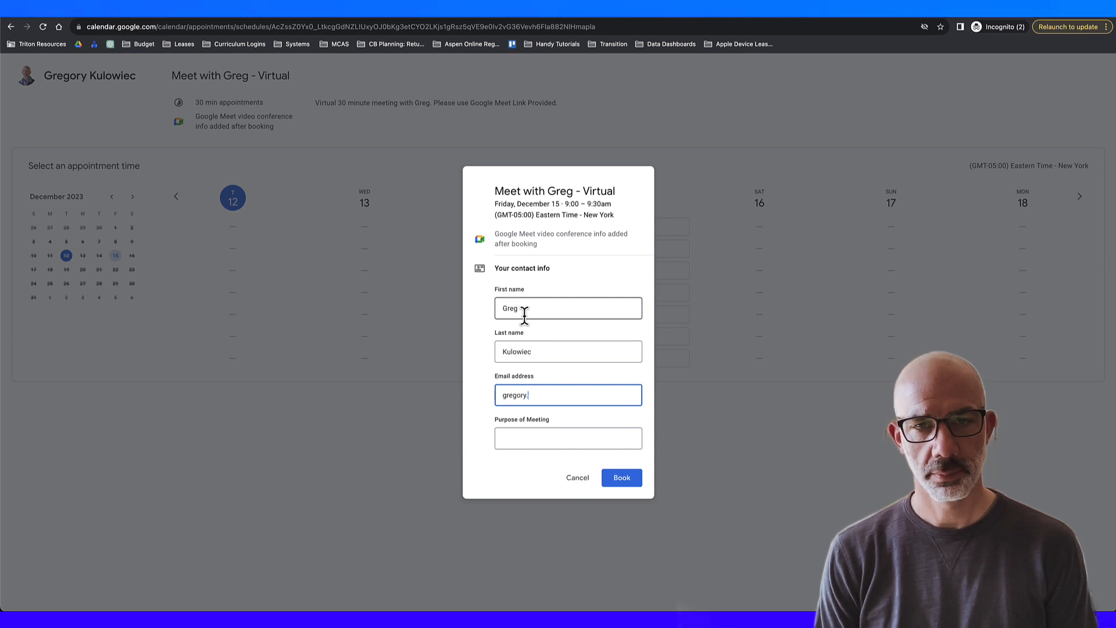
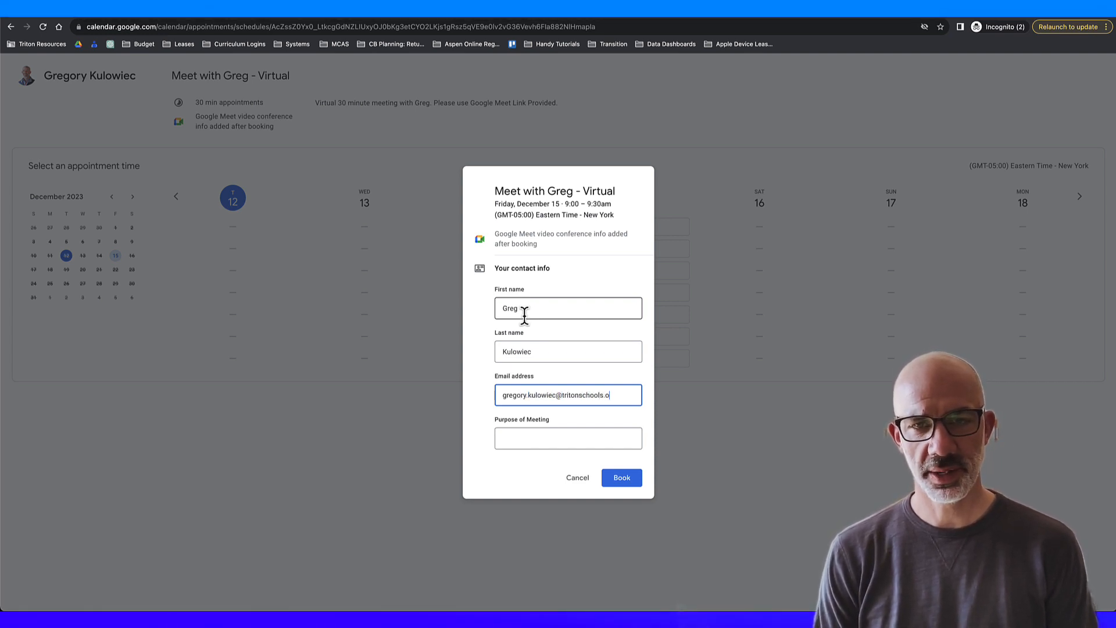
key(Tab)
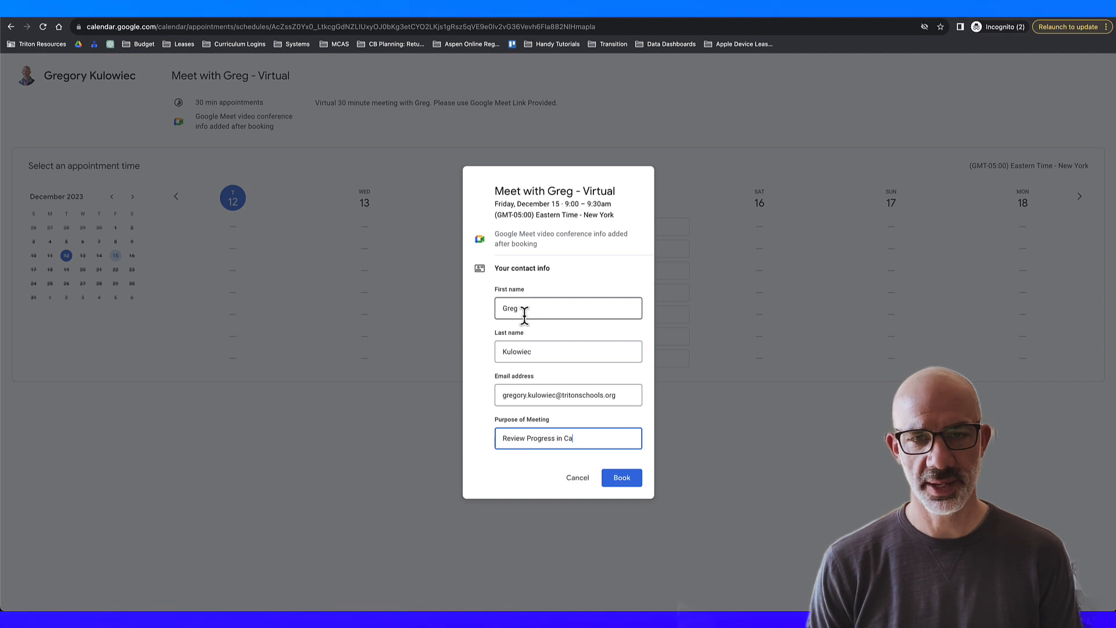
click(622, 480)
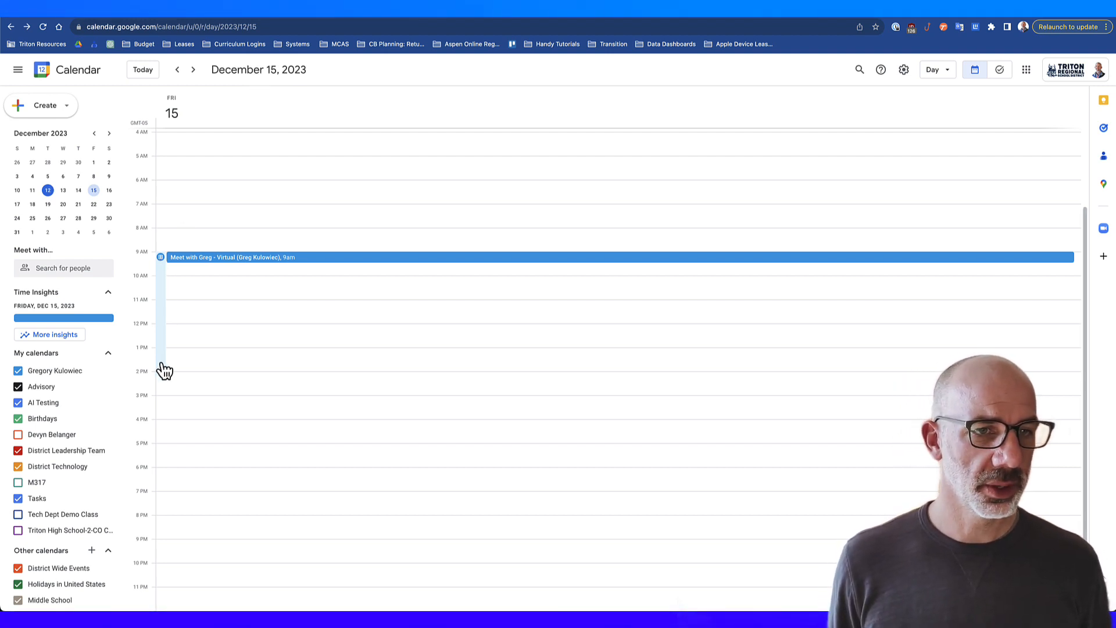
Step: Open the booked Friday, December 15, 9:00–9:30am appointment to view its details
click(203, 257)
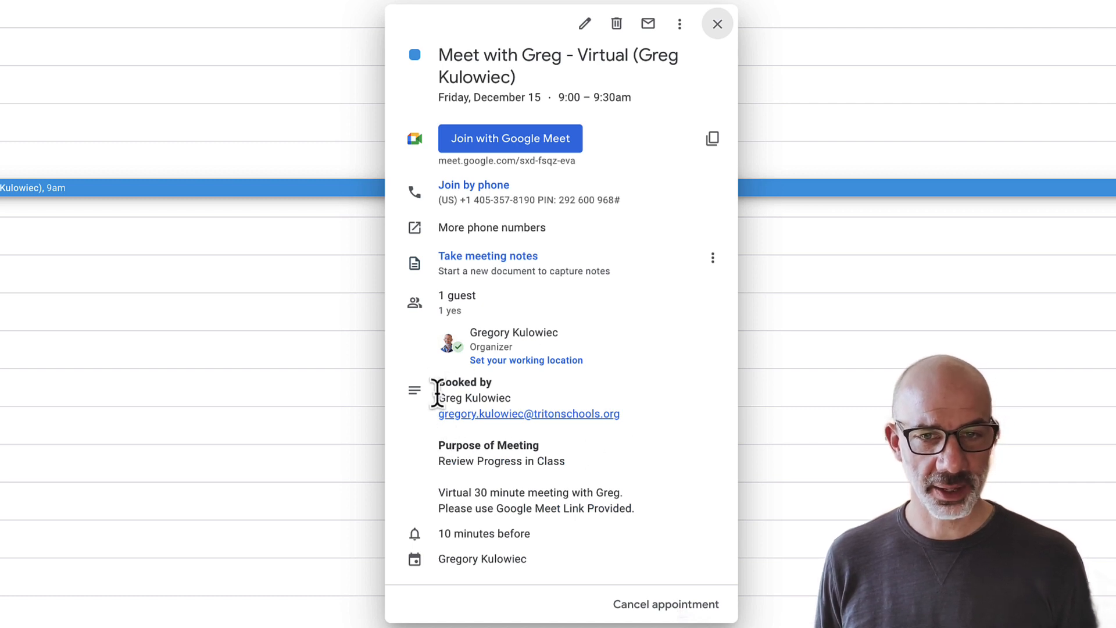
Step: Highlight the purpose 'Review Progress in Class', then close the appointment details
drag(439, 460, 578, 472)
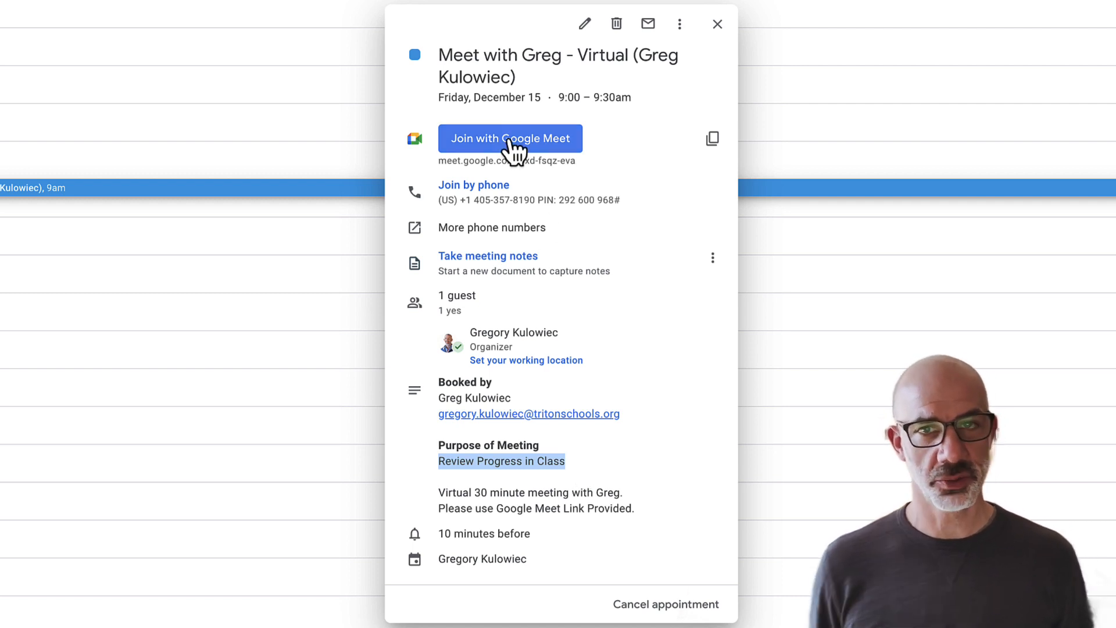
click(718, 26)
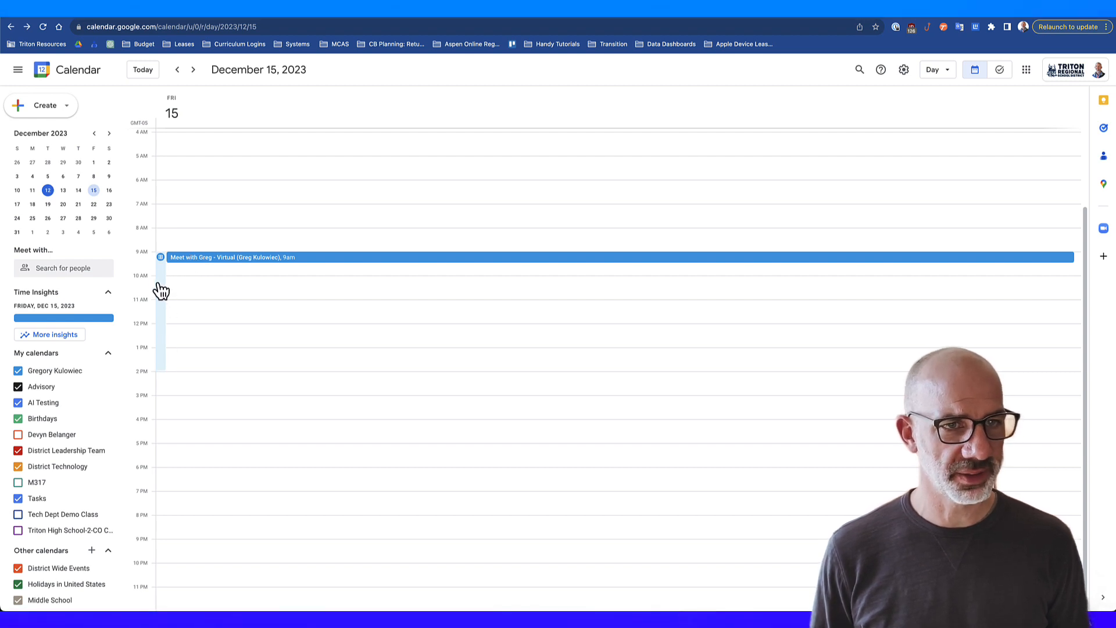
Step: Copy the Meet with Greg - Virtual booking page link from the schedule's sharing options
click(165, 322)
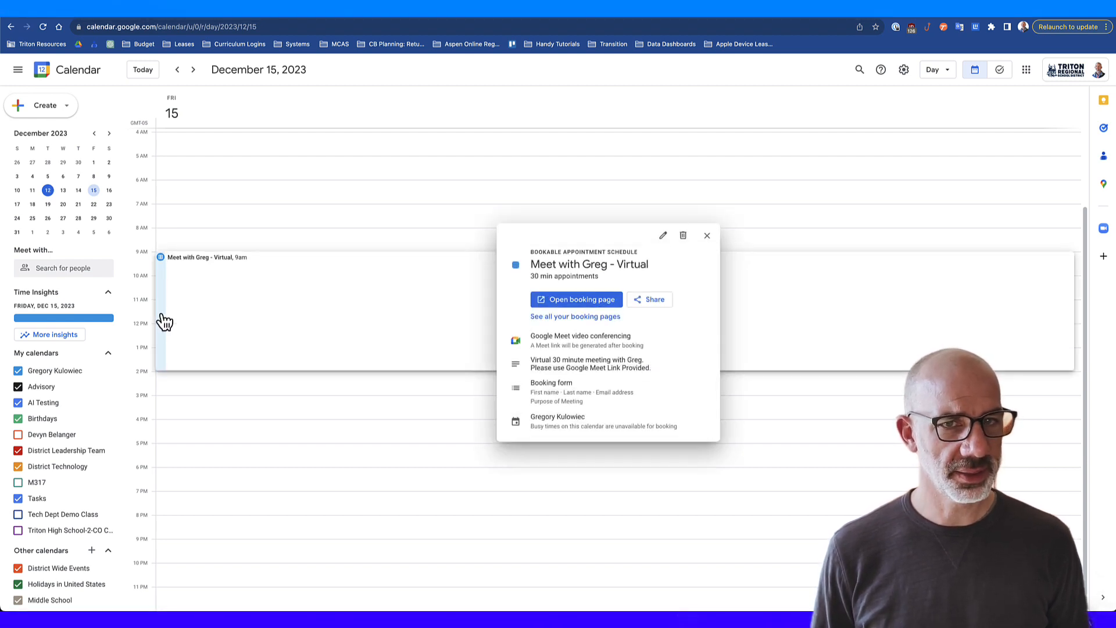
click(654, 292)
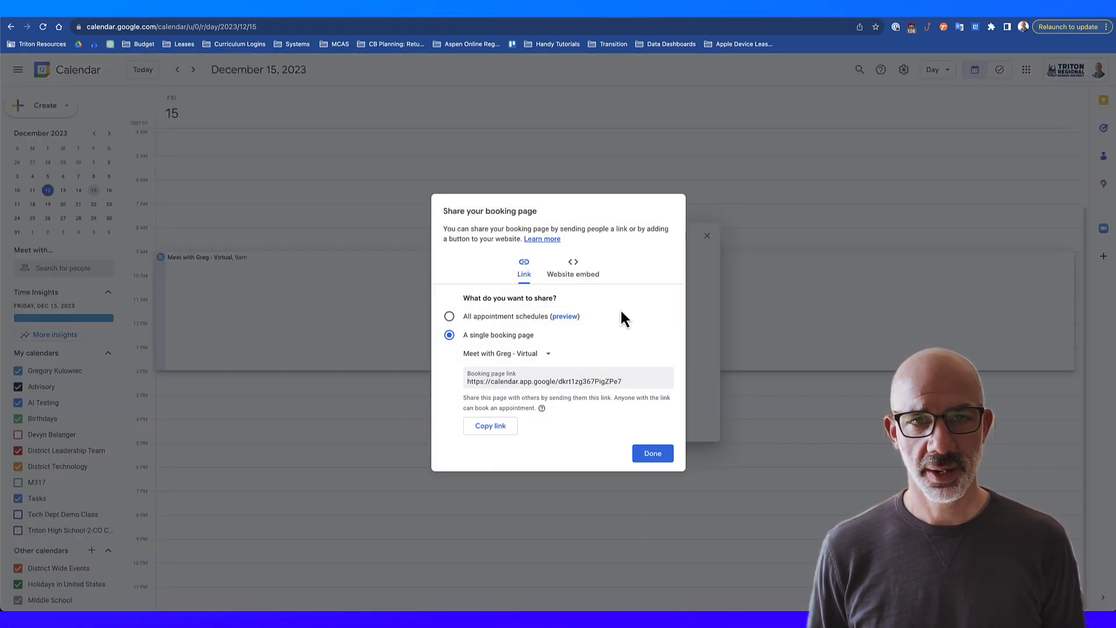
click(492, 428)
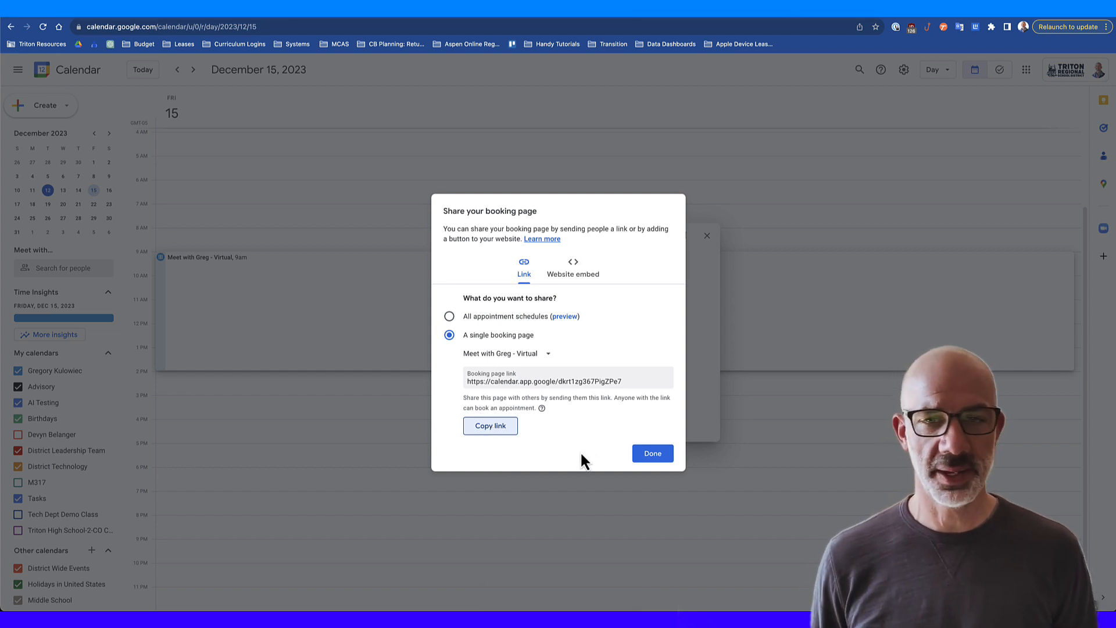
click(654, 452)
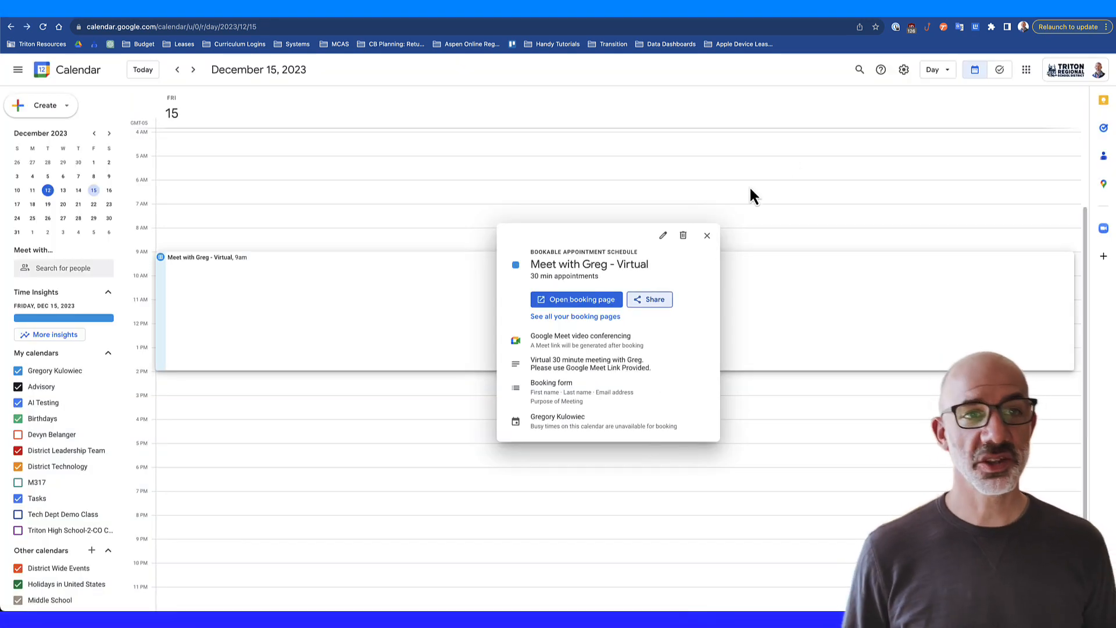
click(707, 235)
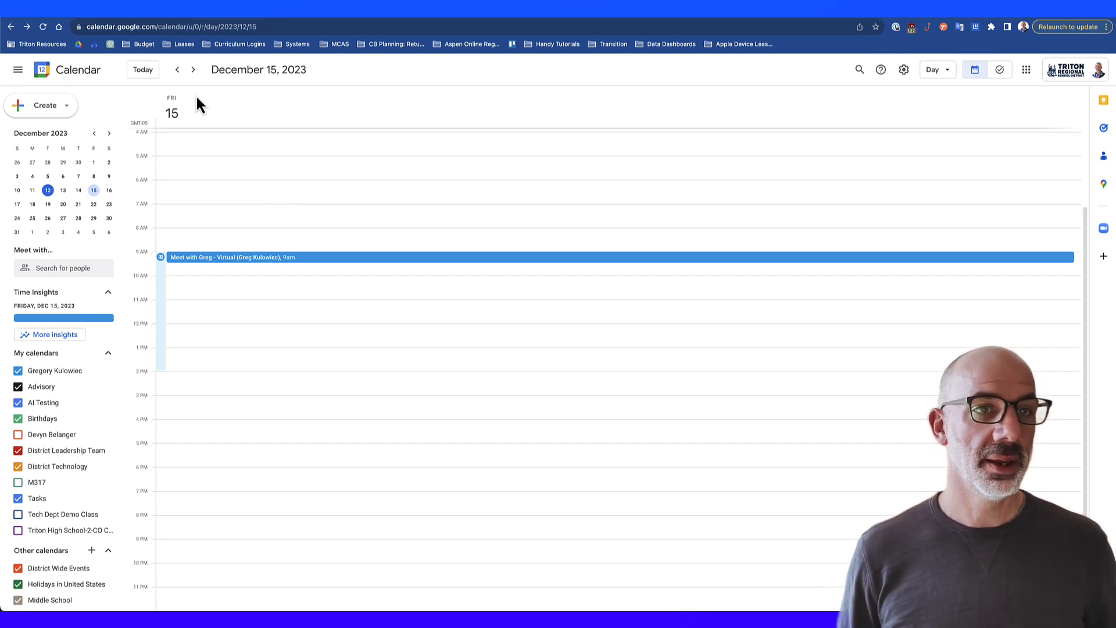
Step: Create a Saturday, December 16, 8 AM–1 PM appointment schedule block titled 'Meet with Greg - Virtual'
click(194, 69)
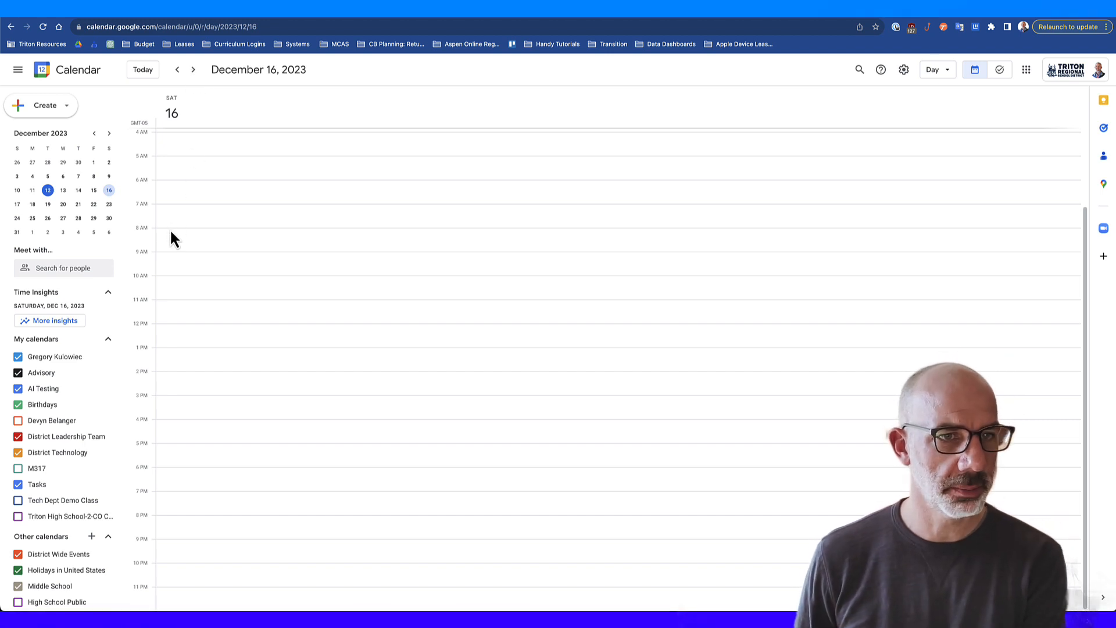
drag(171, 232, 174, 349)
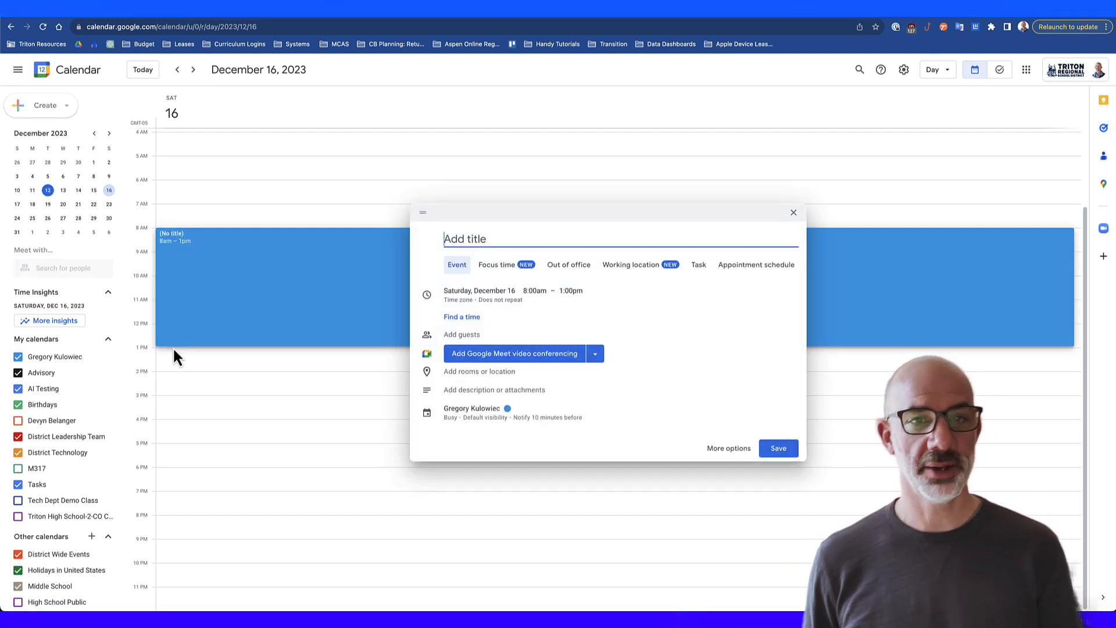
text(Meeting with)
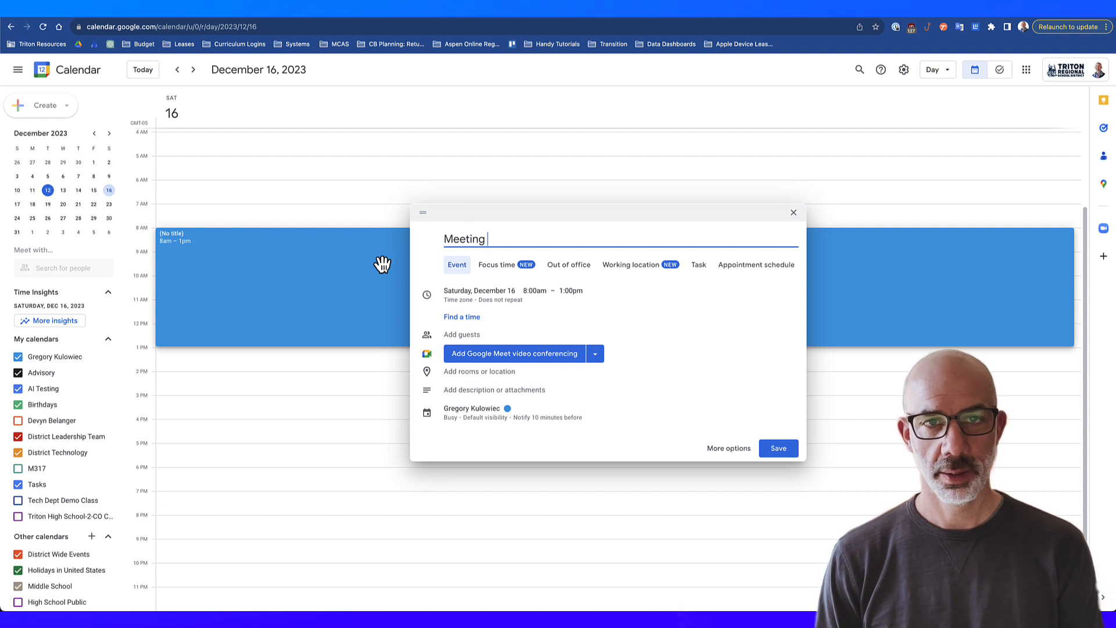
key(BackSpace)
key(BackSpace)
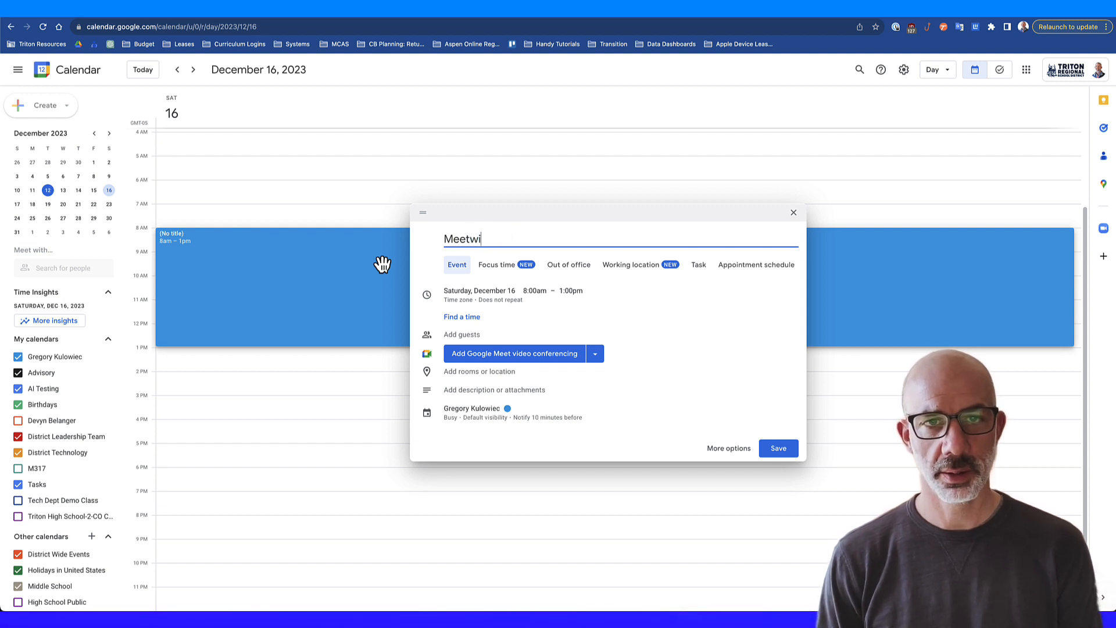
key(BackSpace)
text(wit)
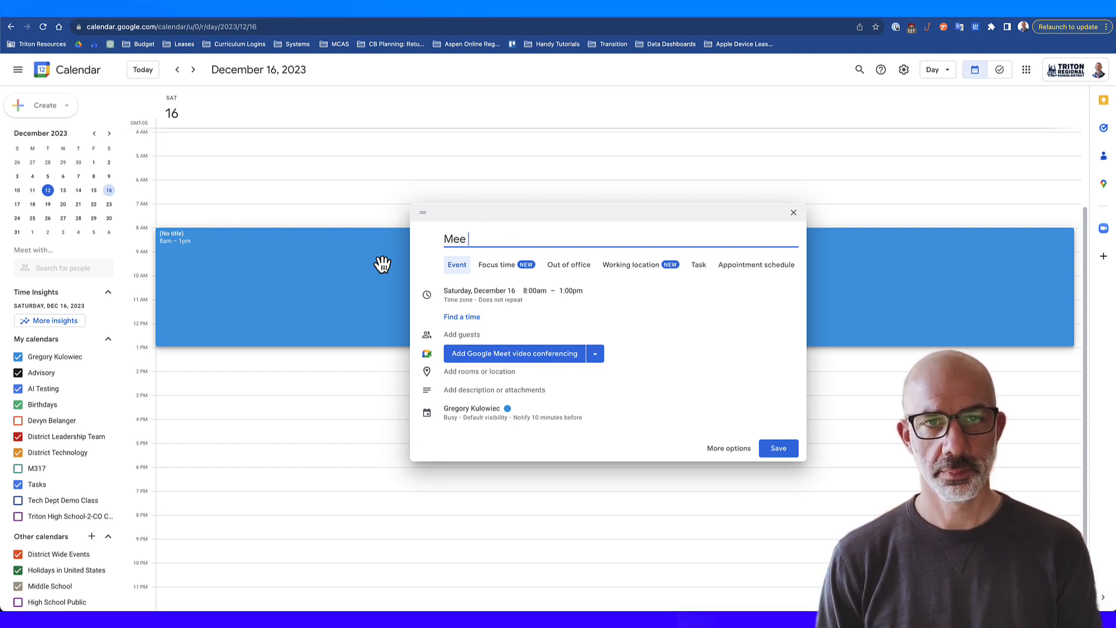
text(t with Greg - V)
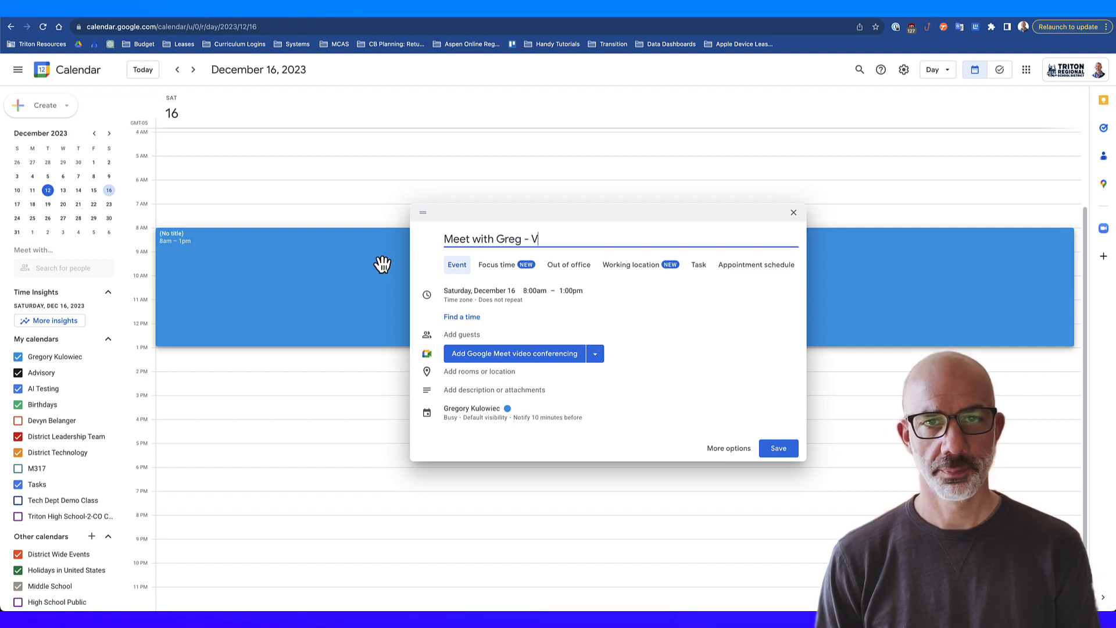
text(irtual)
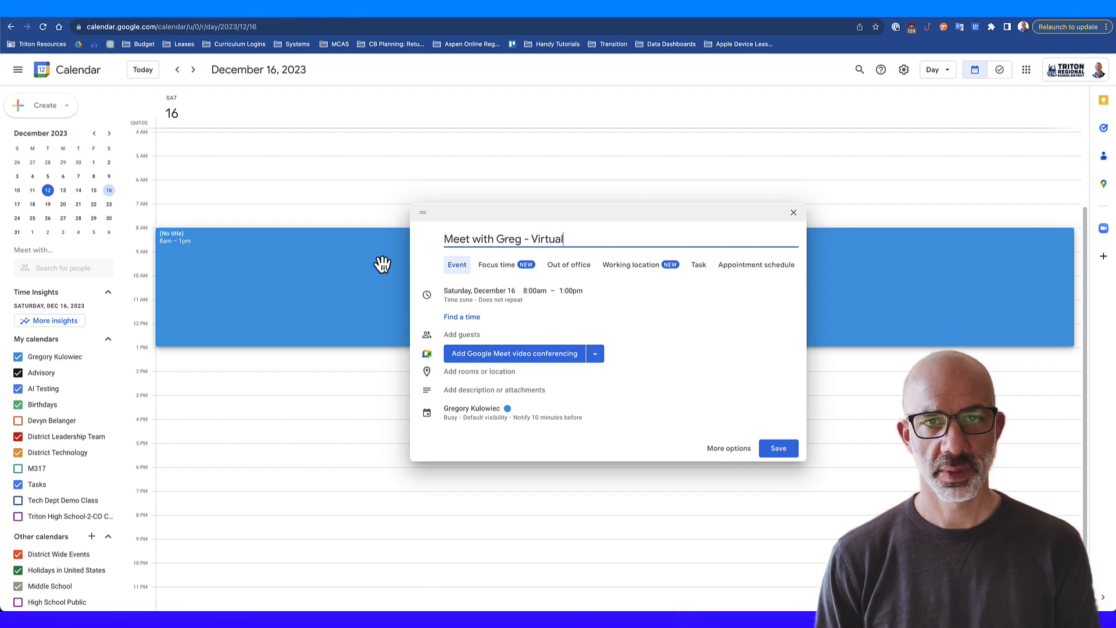
click(748, 273)
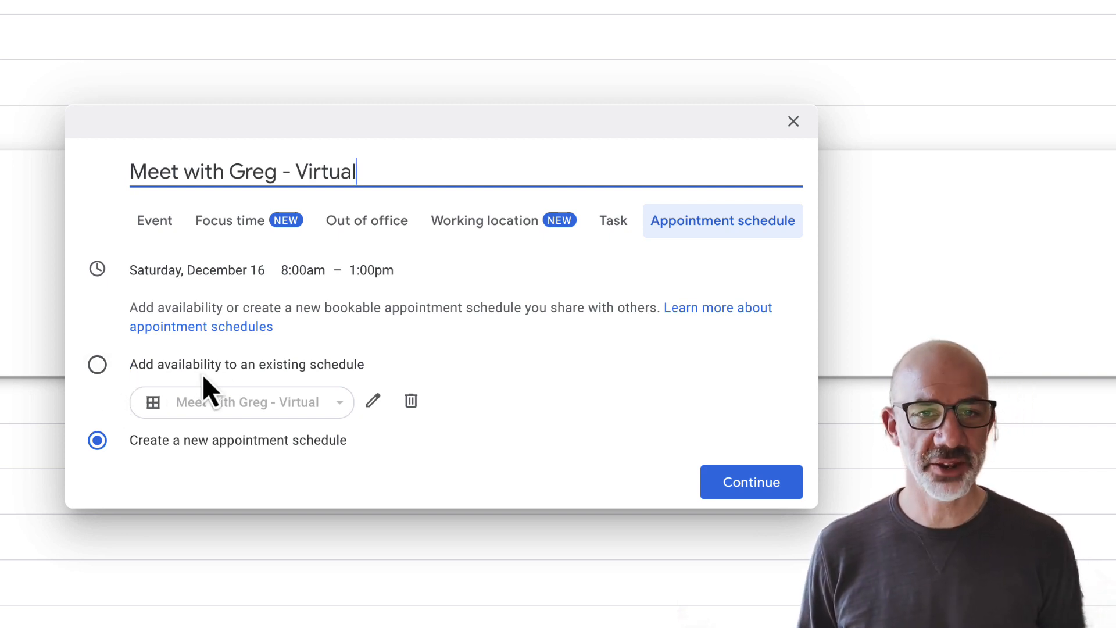
Step: Save the Saturday 8am–1pm block as added availability on the existing Meet with Greg - Virtual schedule
click(100, 368)
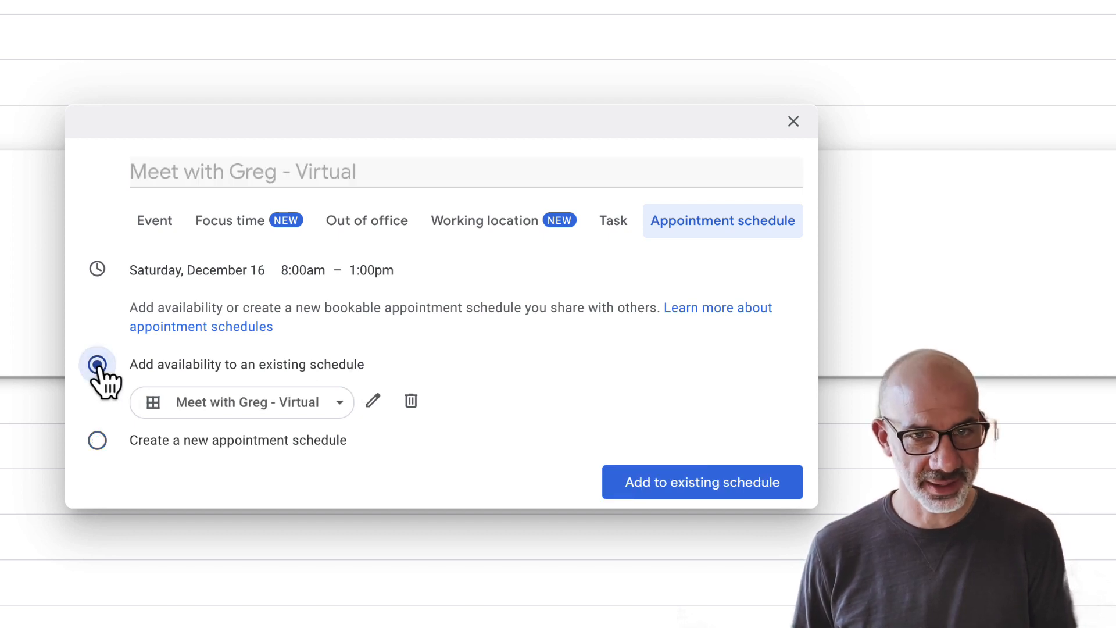
click(292, 403)
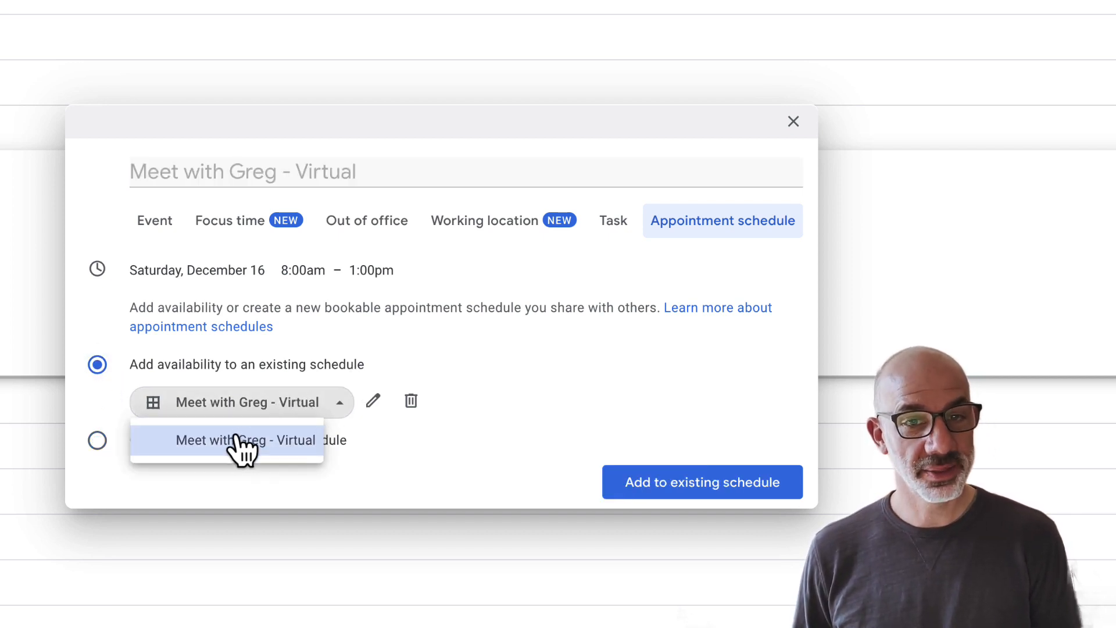
click(244, 401)
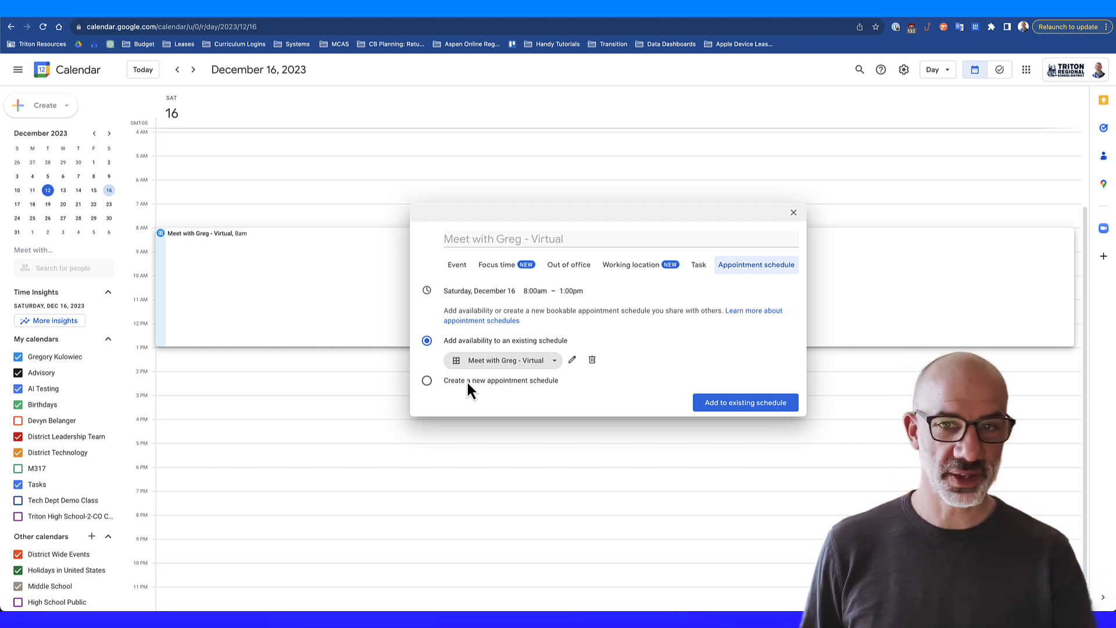
click(722, 404)
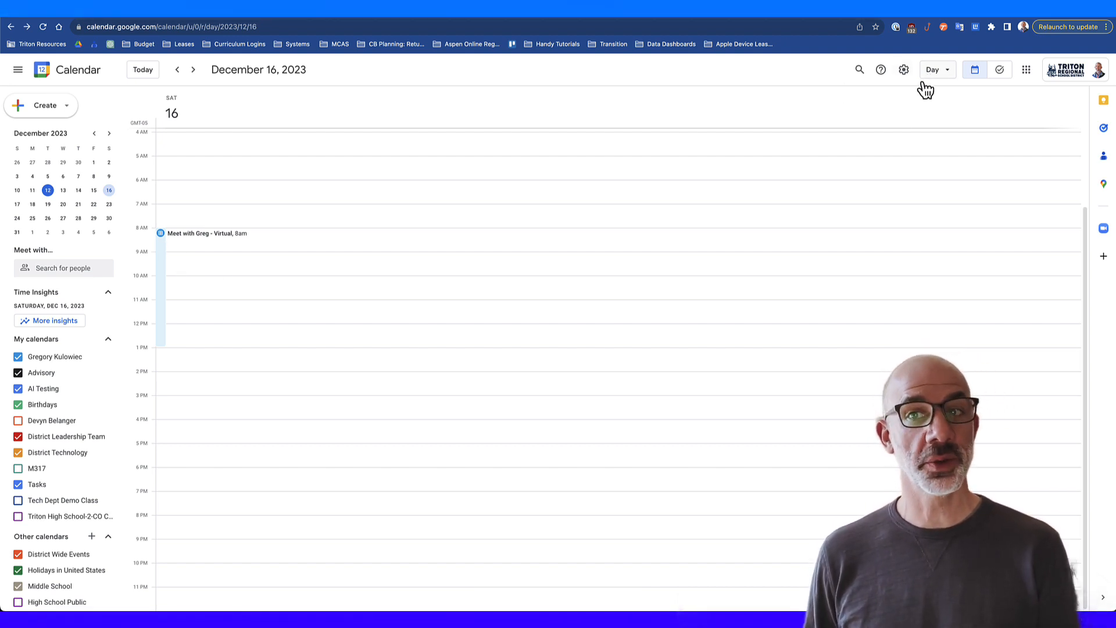
Step: Return to Friday, December 15 and copy the Virtual schedule's booking page link
click(178, 70)
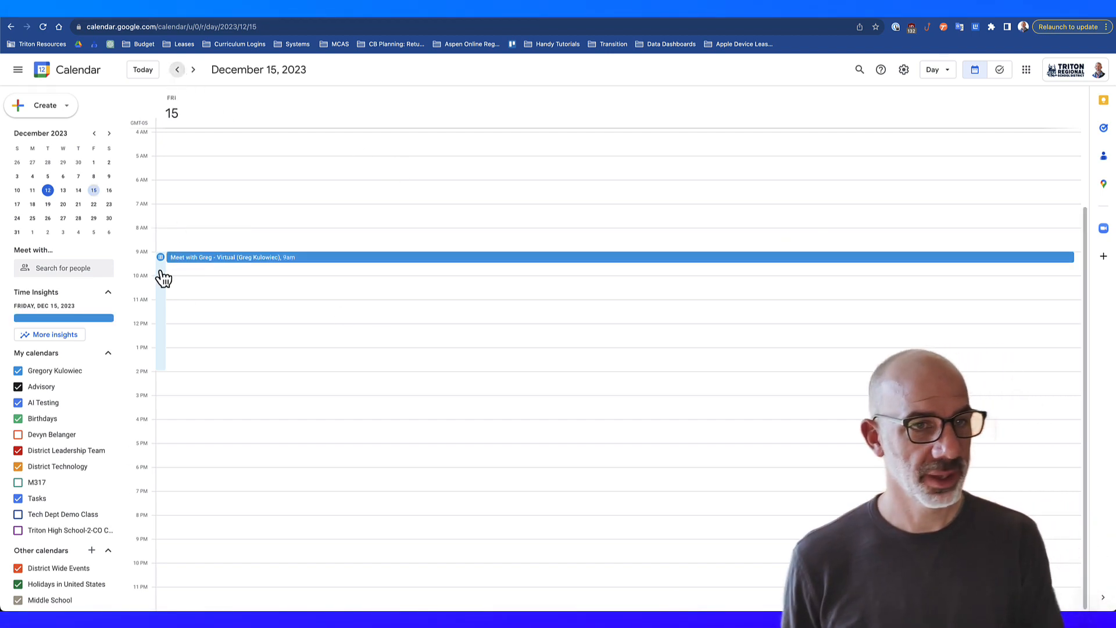
click(165, 320)
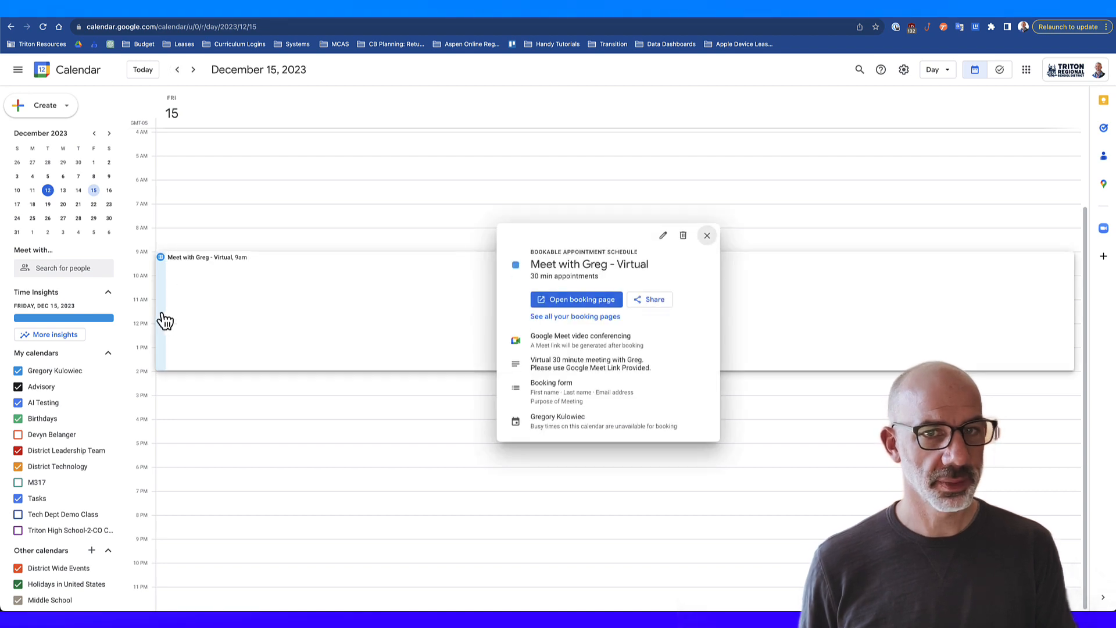
click(643, 300)
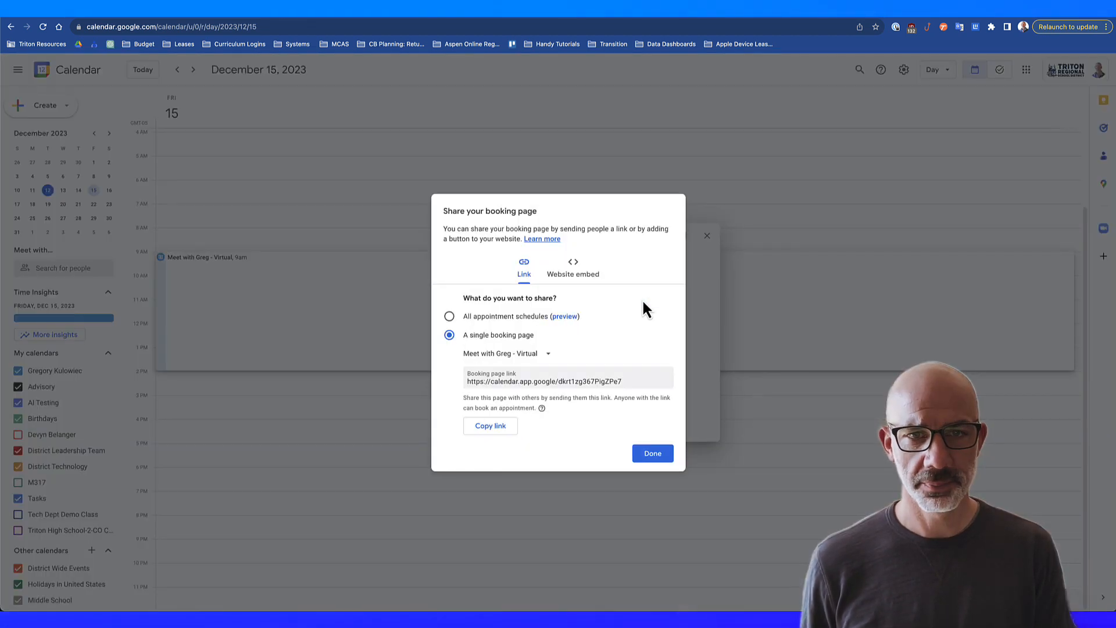
click(492, 426)
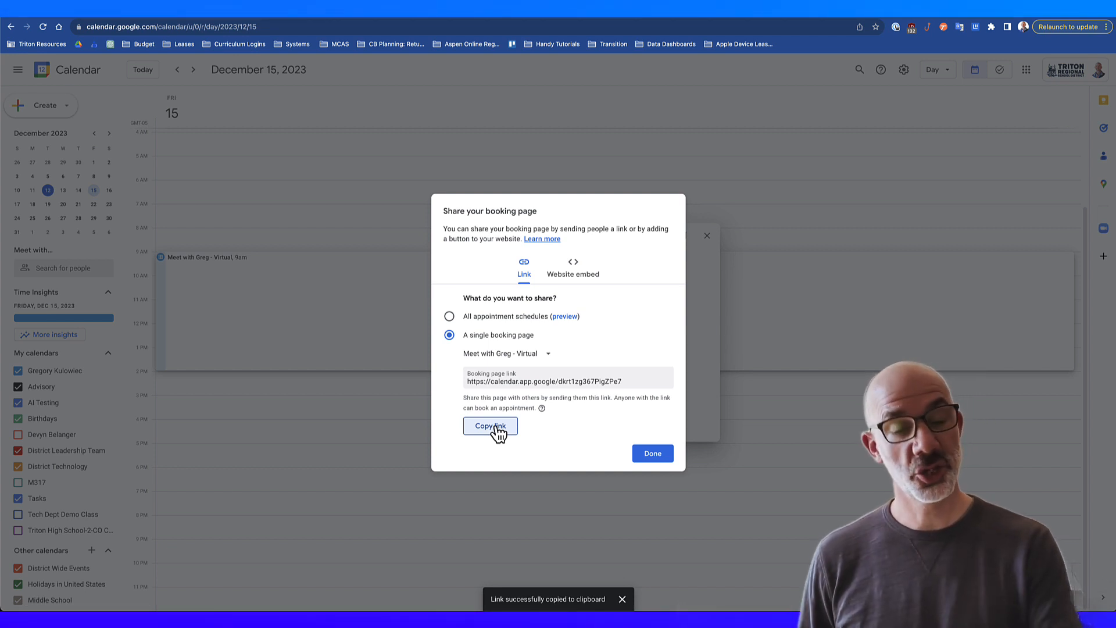